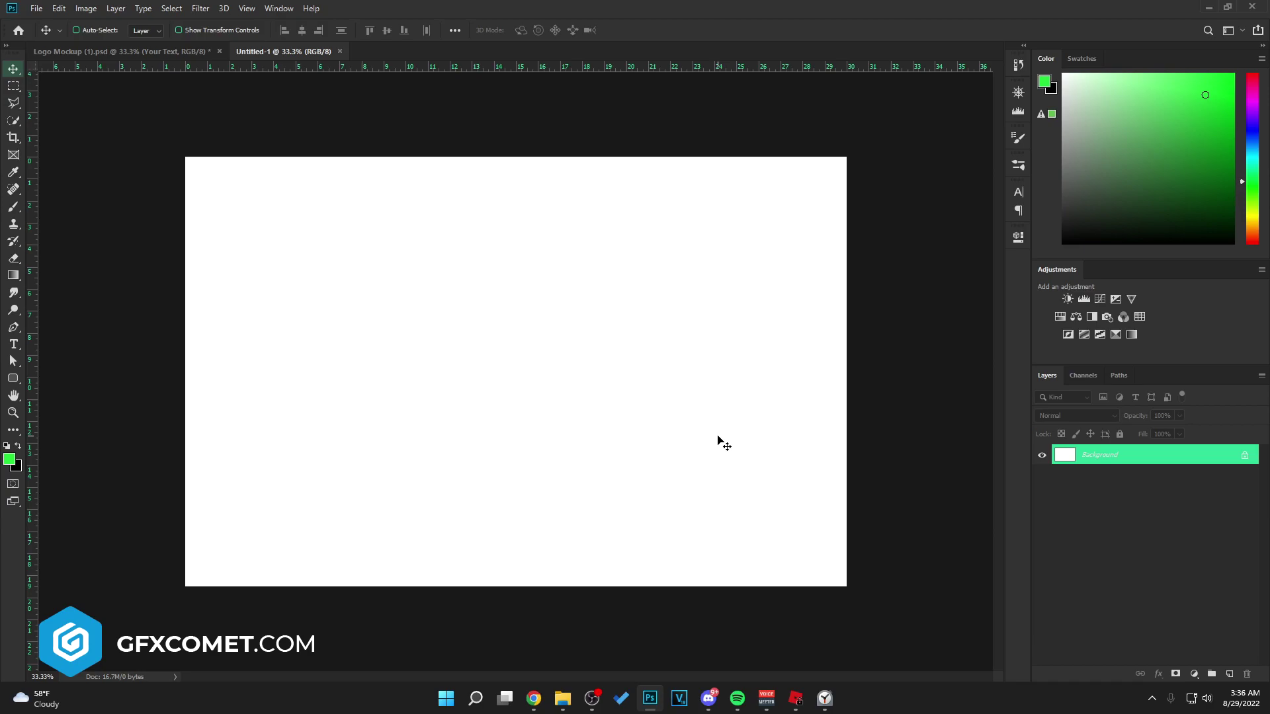
# Step: Reset the painting colours to default black and white, ready to resize the canvas from the Image menu
pyautogui.press('d')
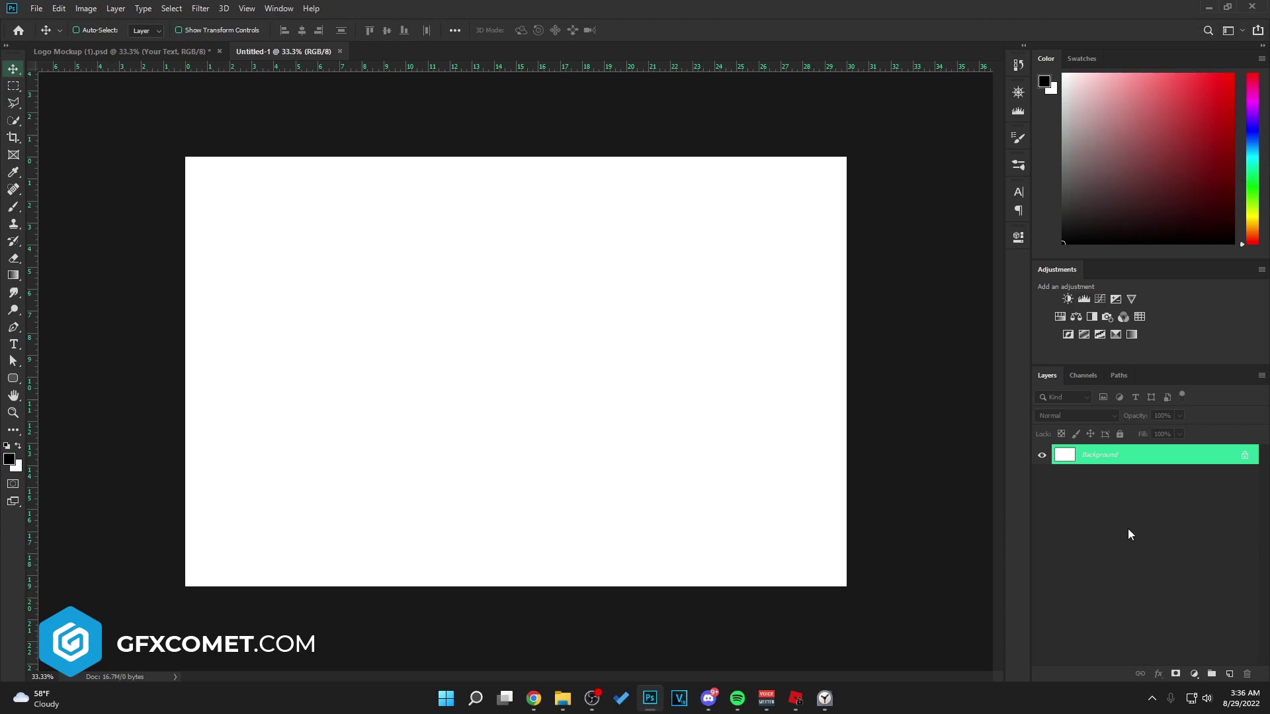
pyautogui.click(85, 8)
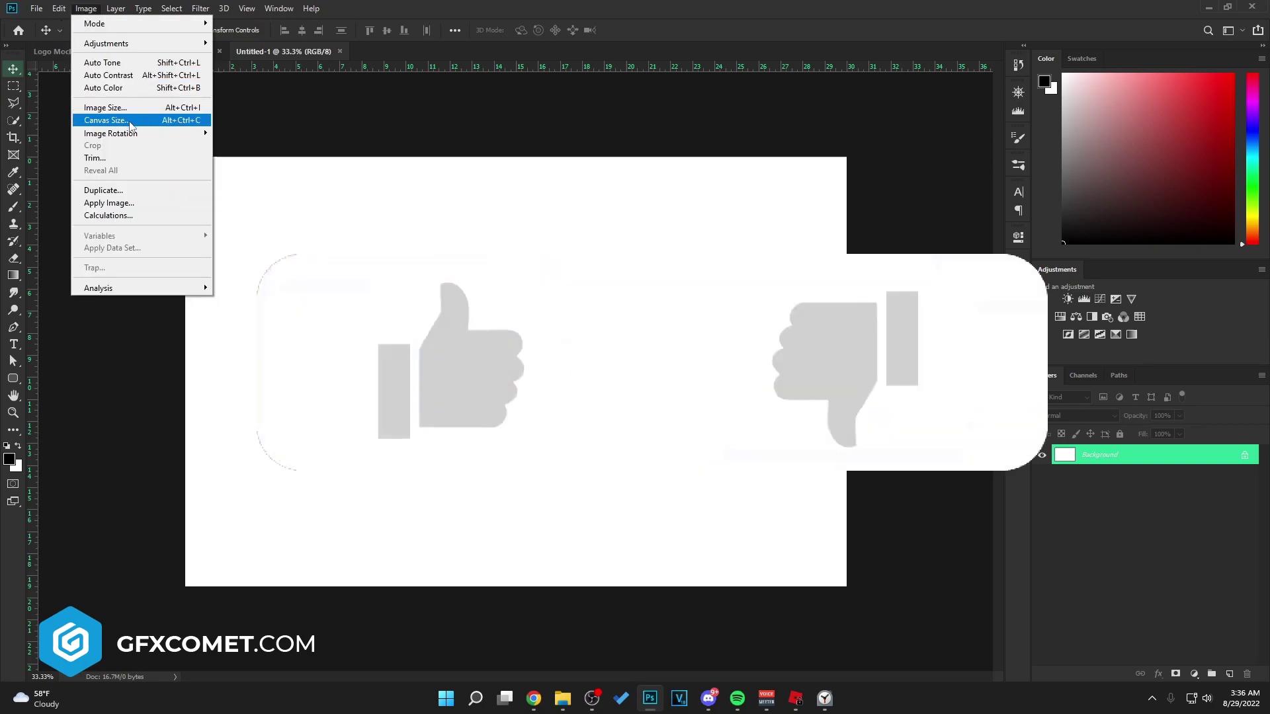
# Step: Resize the canvas to 3000×1950 through Canvas Size
pyautogui.click(99, 116)
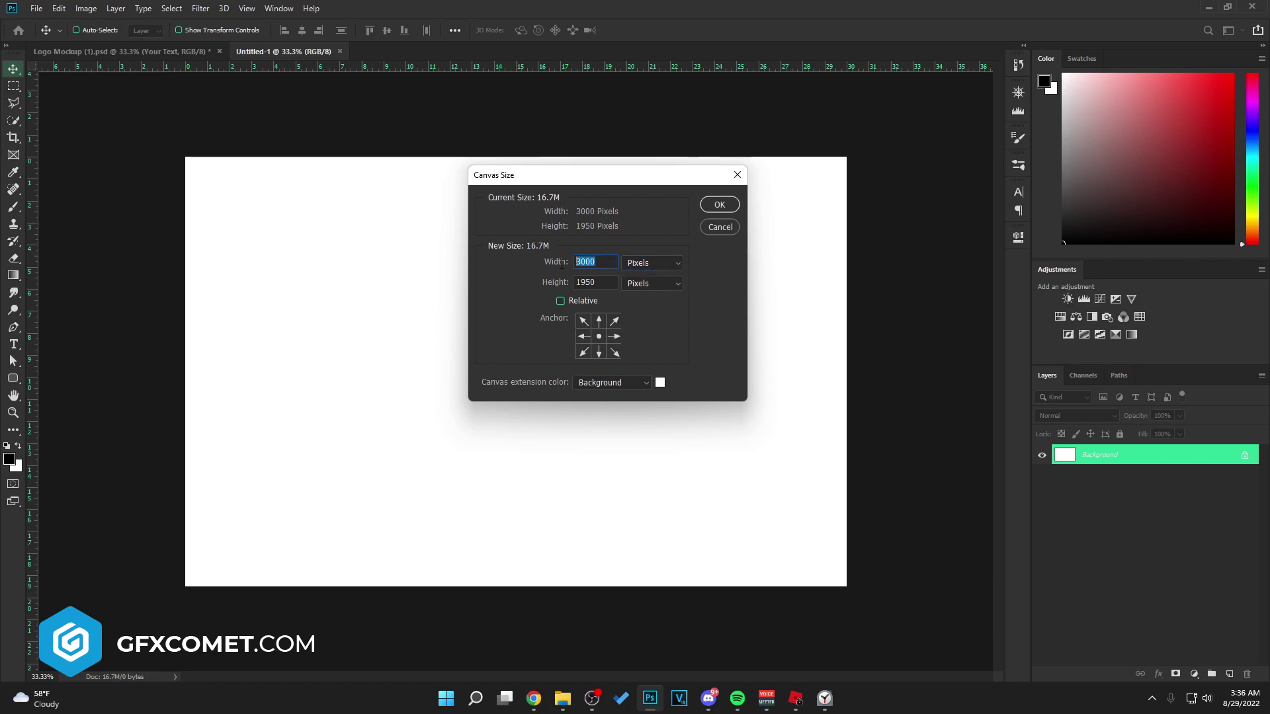
pyautogui.click(604, 283)
pyautogui.click(719, 205)
pyautogui.click(1230, 674)
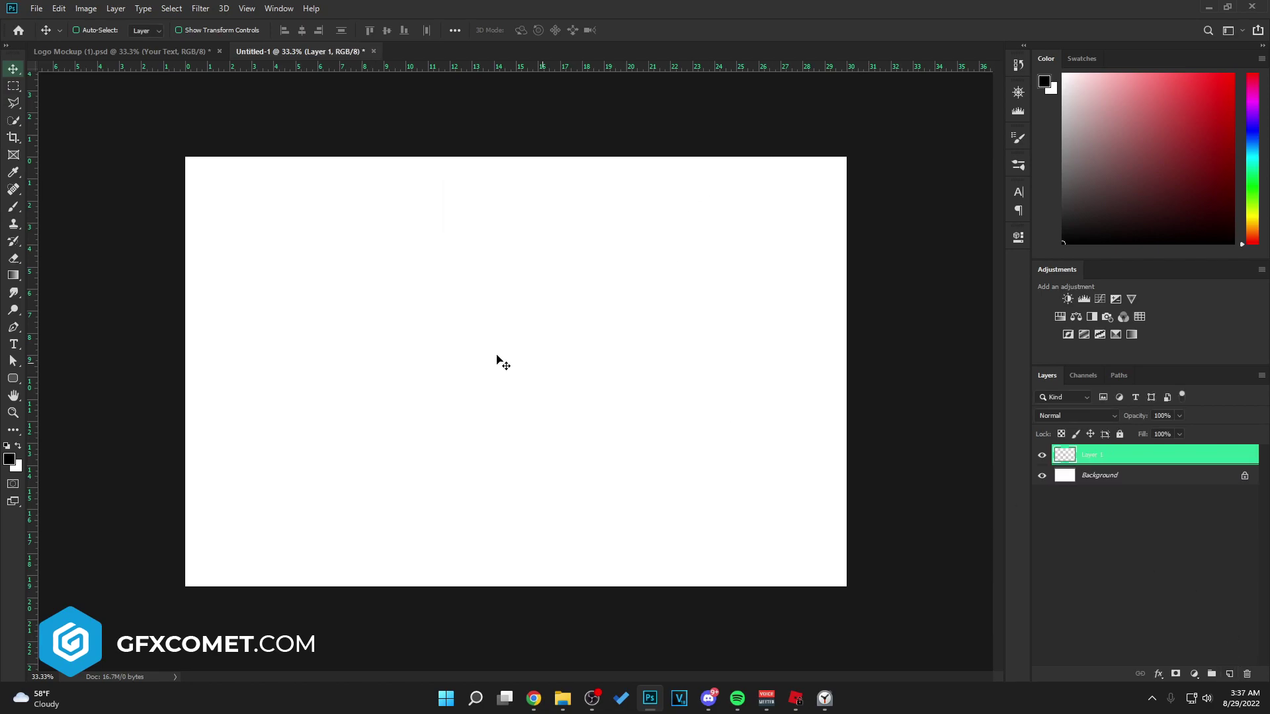
# Step: Draw a six-sided hexagon near the canvas centre with the Polygon Tool
pyautogui.click(15, 380)
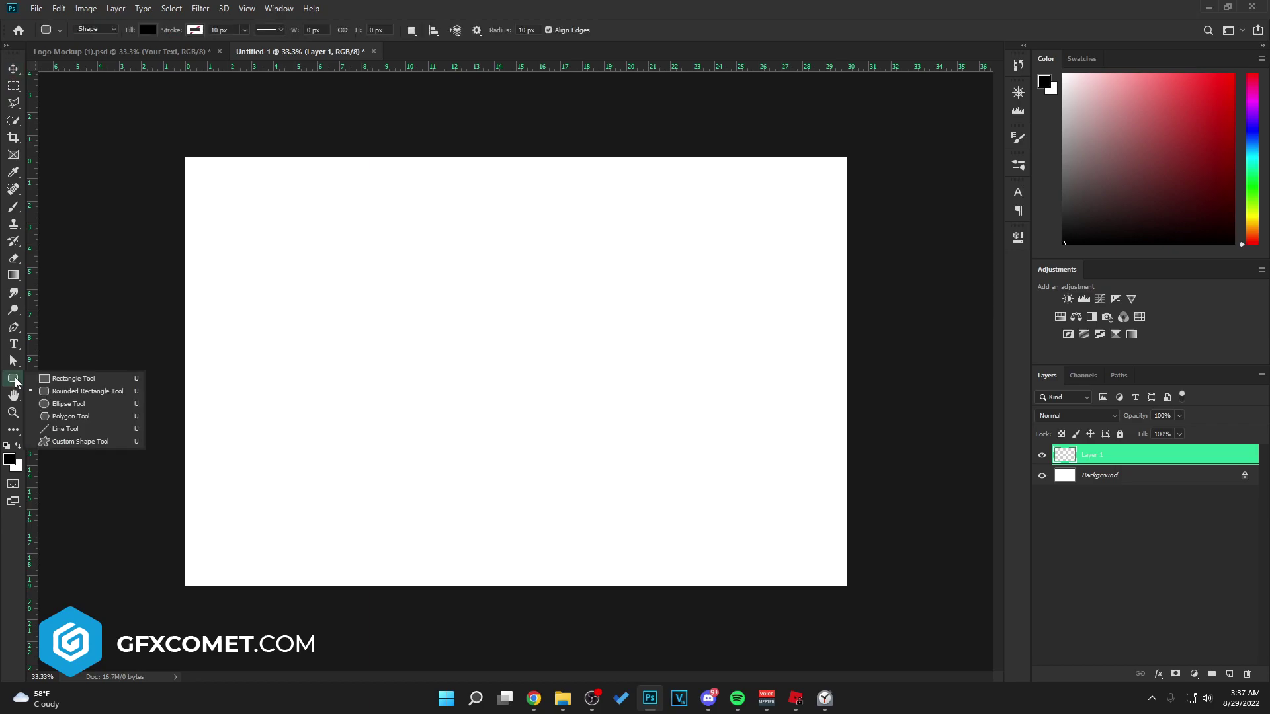
pyautogui.click(68, 417)
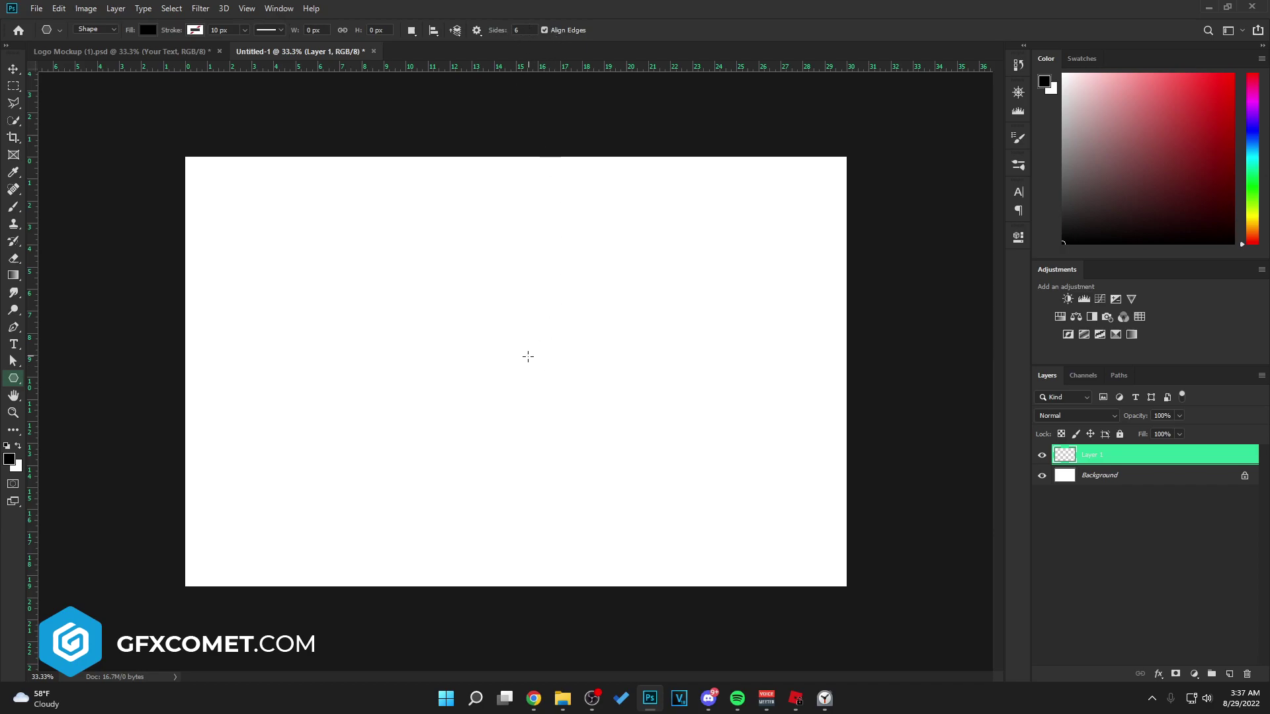
pyautogui.moveTo(488, 367); pyautogui.dragTo(534, 263)
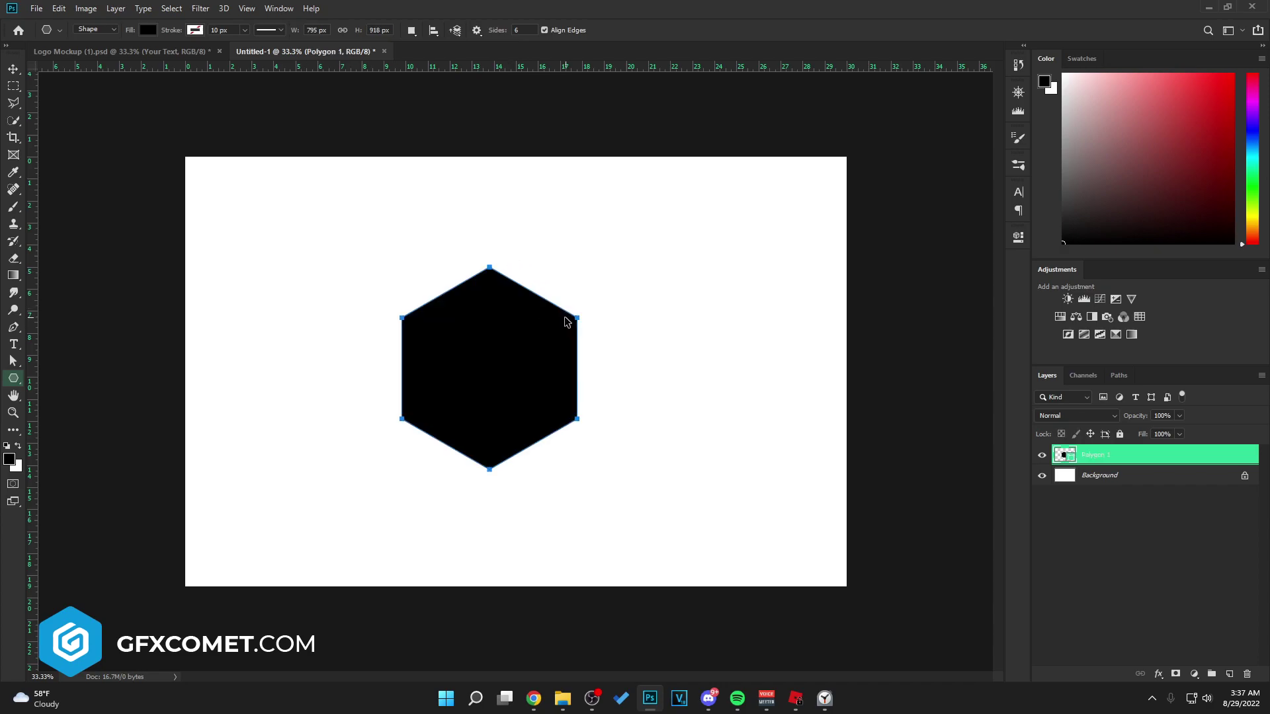
# Step: Centre the hexagon horizontally and vertically on the canvas, then recolour it purple
pyautogui.press('v')
pyautogui.hotkey('ctrl', 'a')
pyautogui.click(318, 30)
pyautogui.click(301, 29)
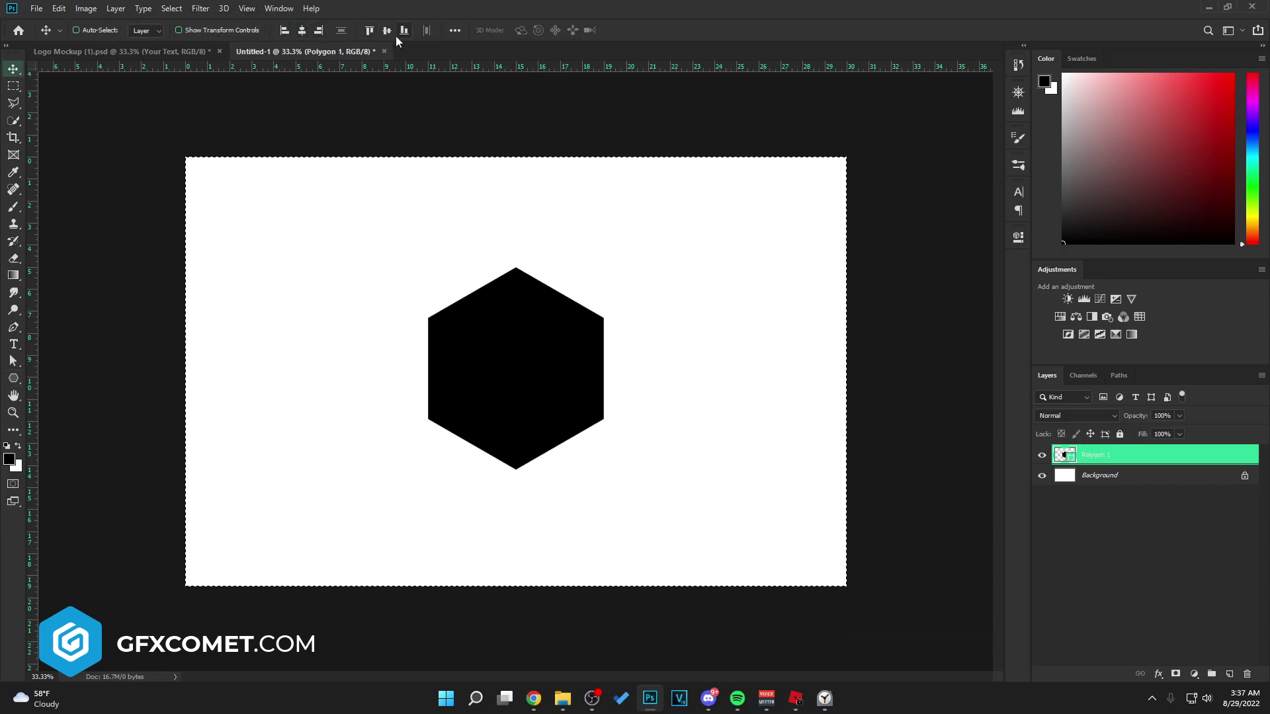
pyautogui.click(370, 29)
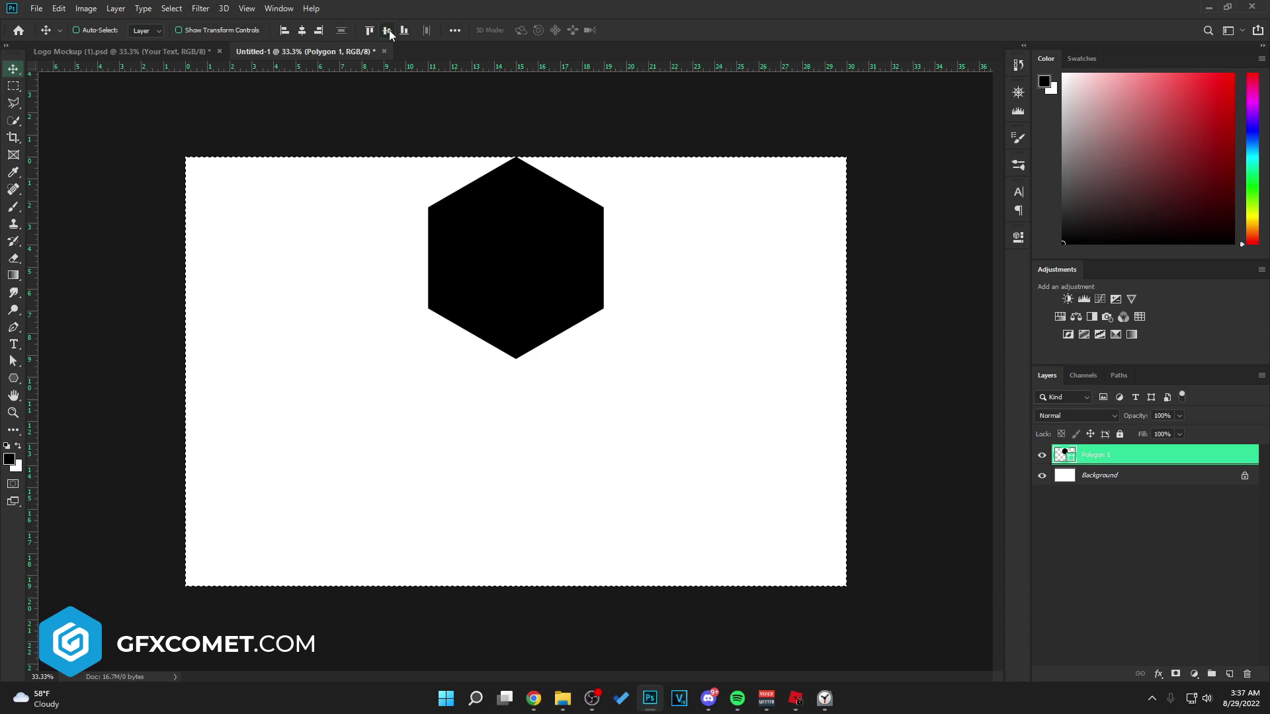
pyautogui.click(387, 29)
pyautogui.hotkey('ctrl', 'd')
pyautogui.doubleClick(1066, 456)
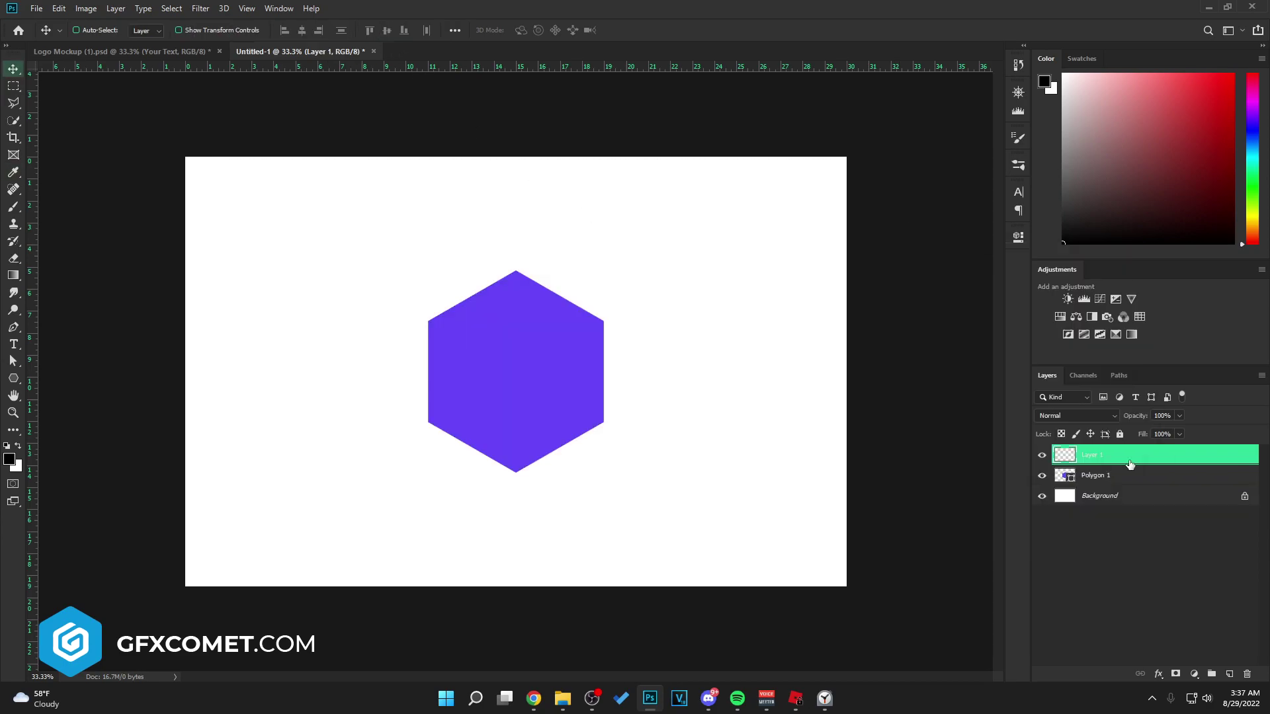
# Step: Clip the empty layer to the hexagon and paint dark soft shading across its bottom
pyautogui.rightClick(1132, 461)
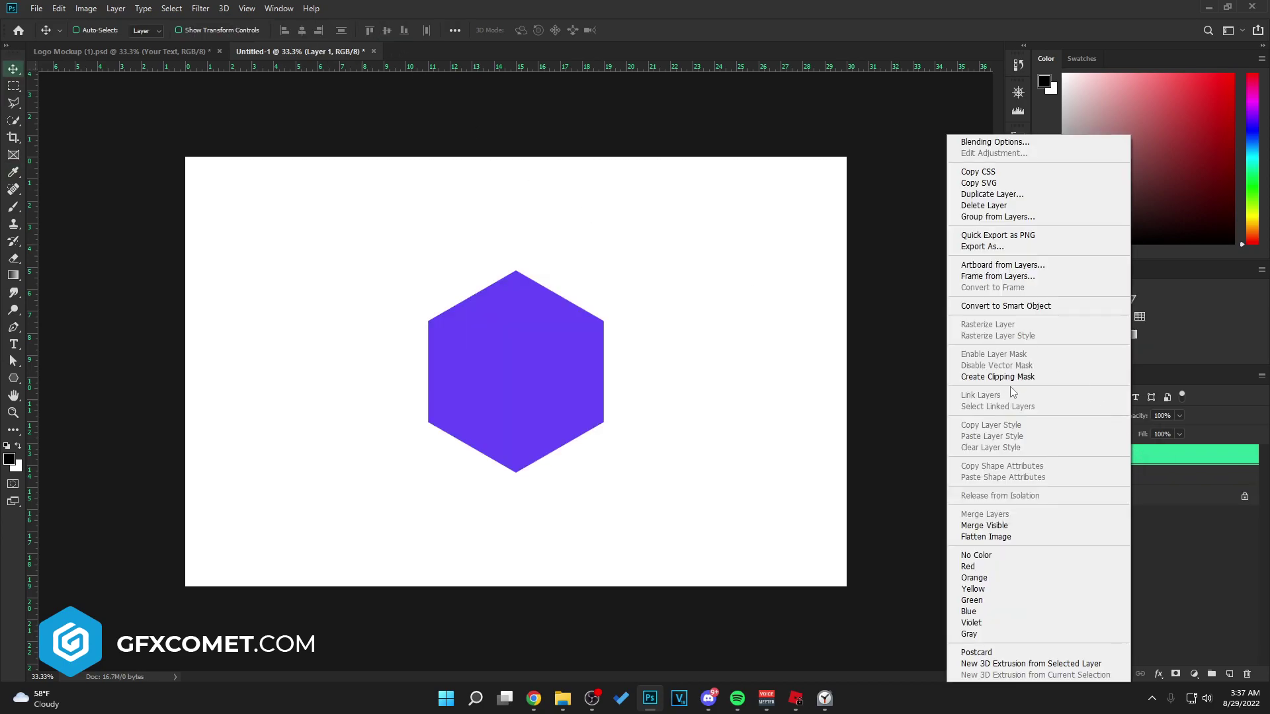
pyautogui.click(992, 377)
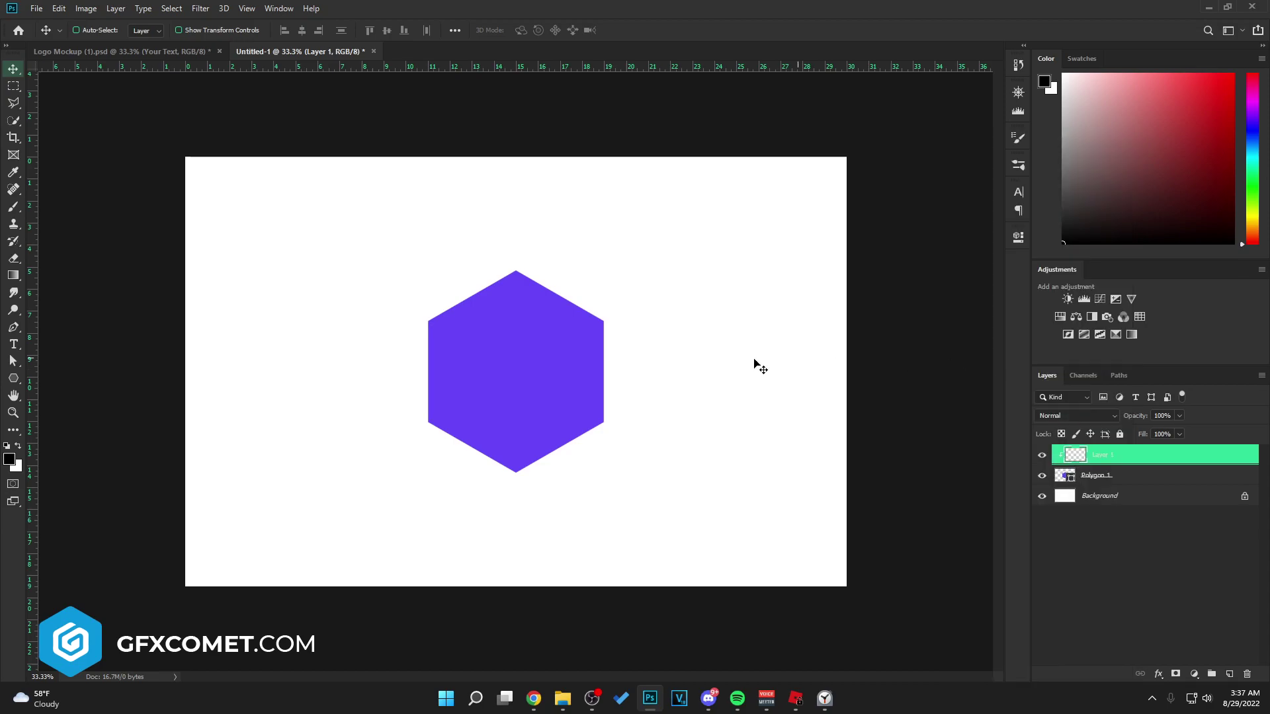
pyautogui.click(14, 207)
pyautogui.press(']')
pyautogui.press(']')
pyautogui.press(']')
pyautogui.press(']')
pyautogui.press(']')
pyautogui.press(']')
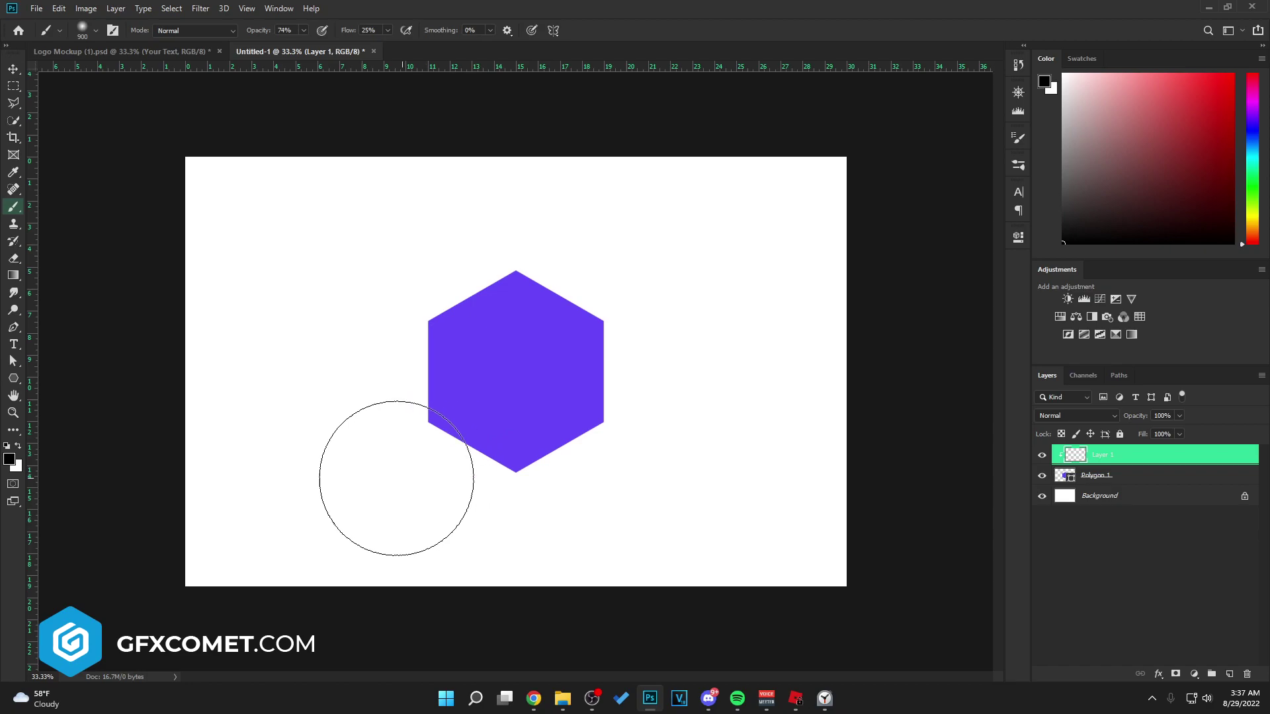
pyautogui.moveTo(396, 478); pyautogui.dragTo(779, 498)
pyautogui.press(']')
pyautogui.press(']')
pyautogui.press(']')
pyautogui.press(']')
pyautogui.press(']')
pyautogui.hotkey('ctrl', 'z')
pyautogui.moveTo(331, 399)
pyautogui.mouseDown()
pyautogui.moveTo(525, 493)
pyautogui.moveTo(676, 502)
pyautogui.mouseUp()
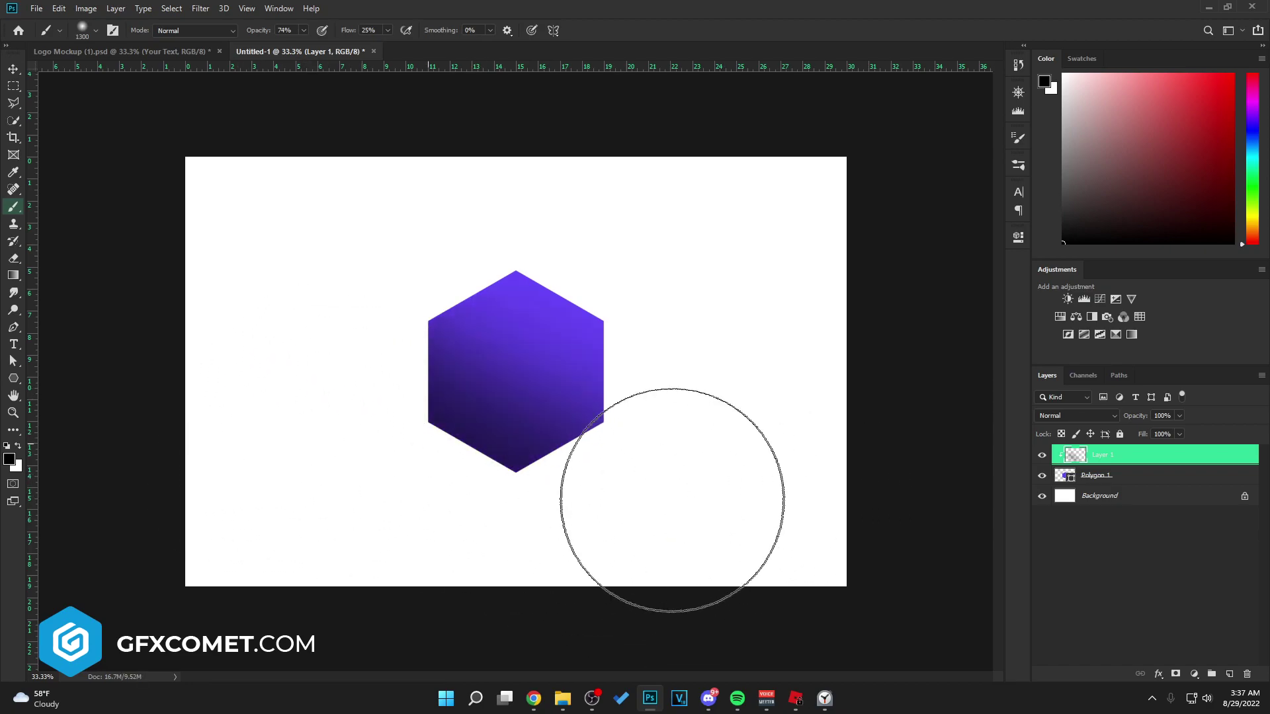
pyautogui.moveTo(320, 425); pyautogui.dragTo(745, 510)
# Step: Lighten the hexagon's top with white, then blend the shading layer as Overlay at 36% opacity
pyautogui.press('x')
pyautogui.moveTo(365, 227); pyautogui.dragTo(814, 291)
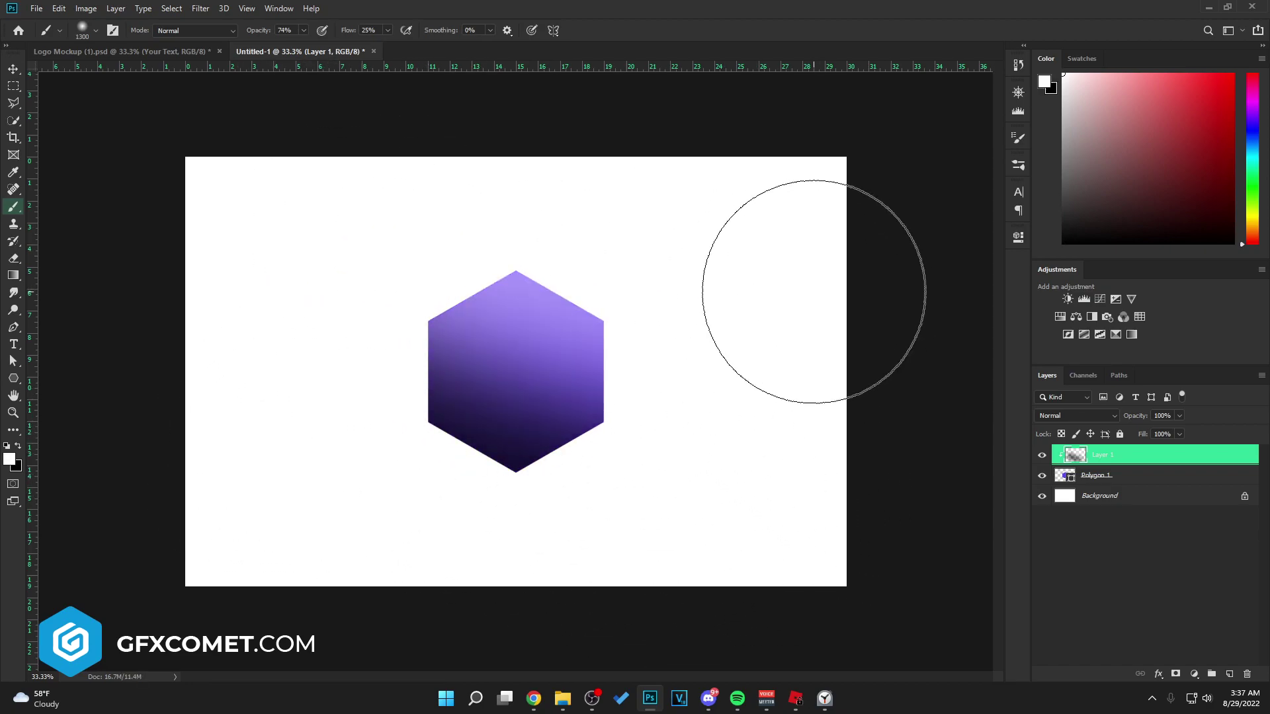
pyautogui.press('v')
pyautogui.click(1076, 415)
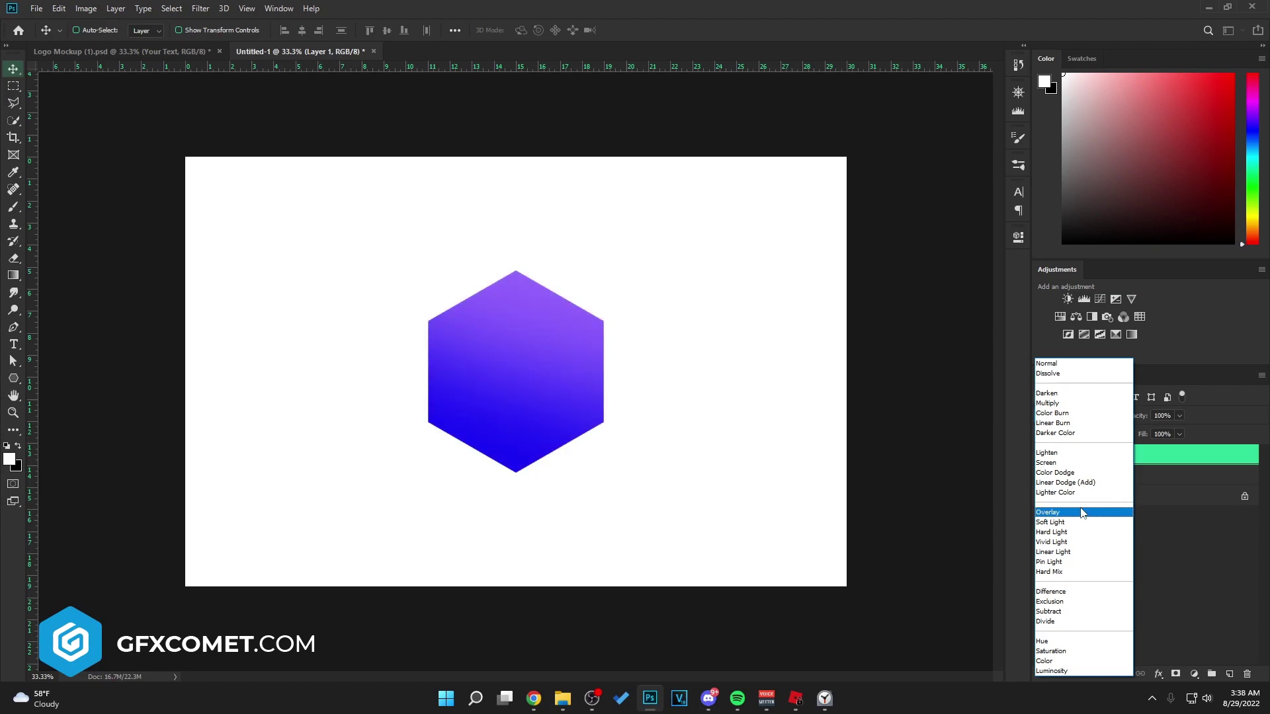
pyautogui.click(1082, 513)
pyautogui.moveTo(1139, 416); pyautogui.dragTo(977, 414)
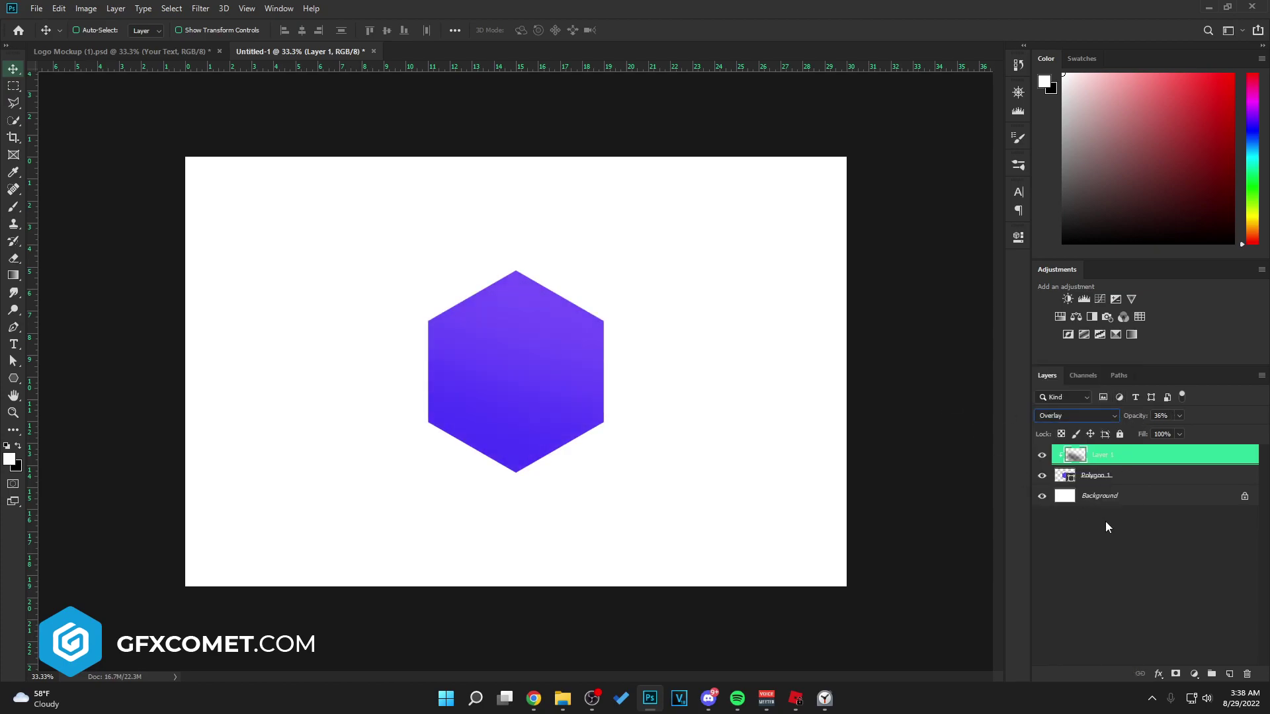
pyautogui.click(1105, 521)
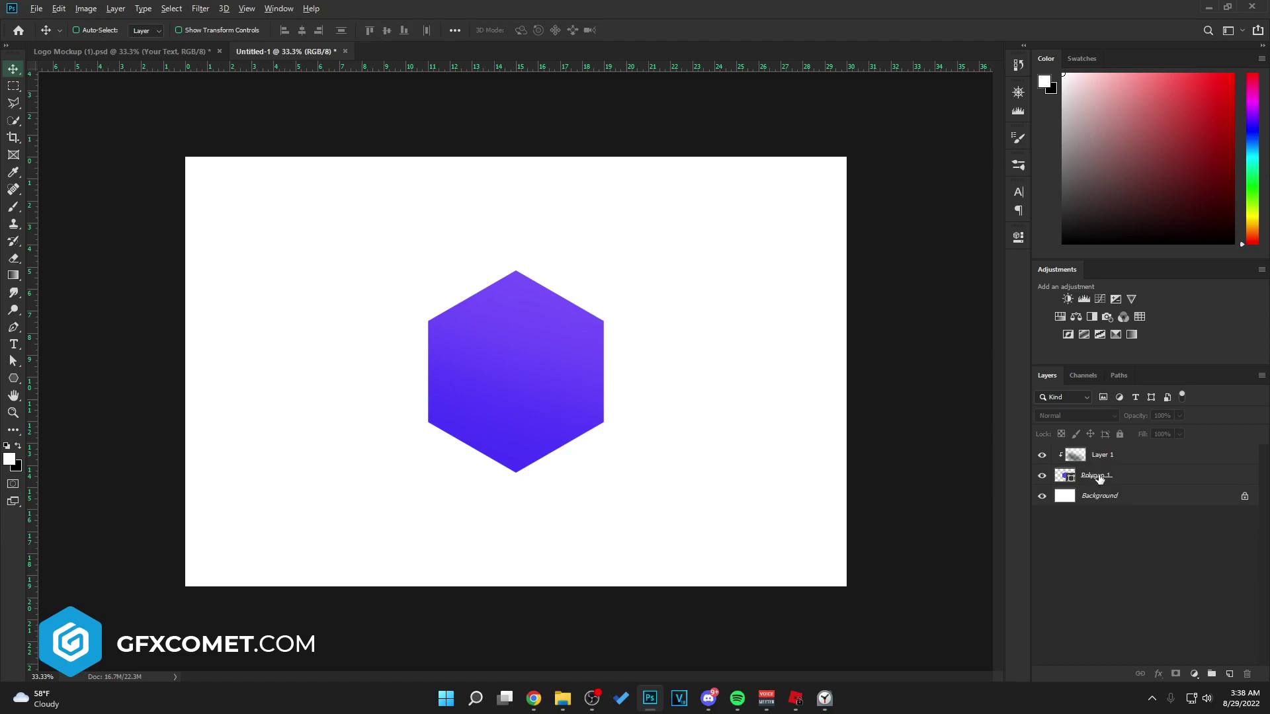
# Step: Duplicate the purple hexagon and enlarge the copy slightly
pyautogui.keyDown('alt'); pyautogui.moveTo(1099, 479); pyautogui.dragTo(1099, 448); pyautogui.keyUp('alt')
pyautogui.hotkey('ctrl', 't')
pyautogui.moveTo(607, 275); pyautogui.dragTo(617, 265)
pyautogui.press('Return')
# Step: Make the copy an outline with no fill and a custom purple stroke, add a 72% inner hexagon and a new layer
pyautogui.click(13, 378)
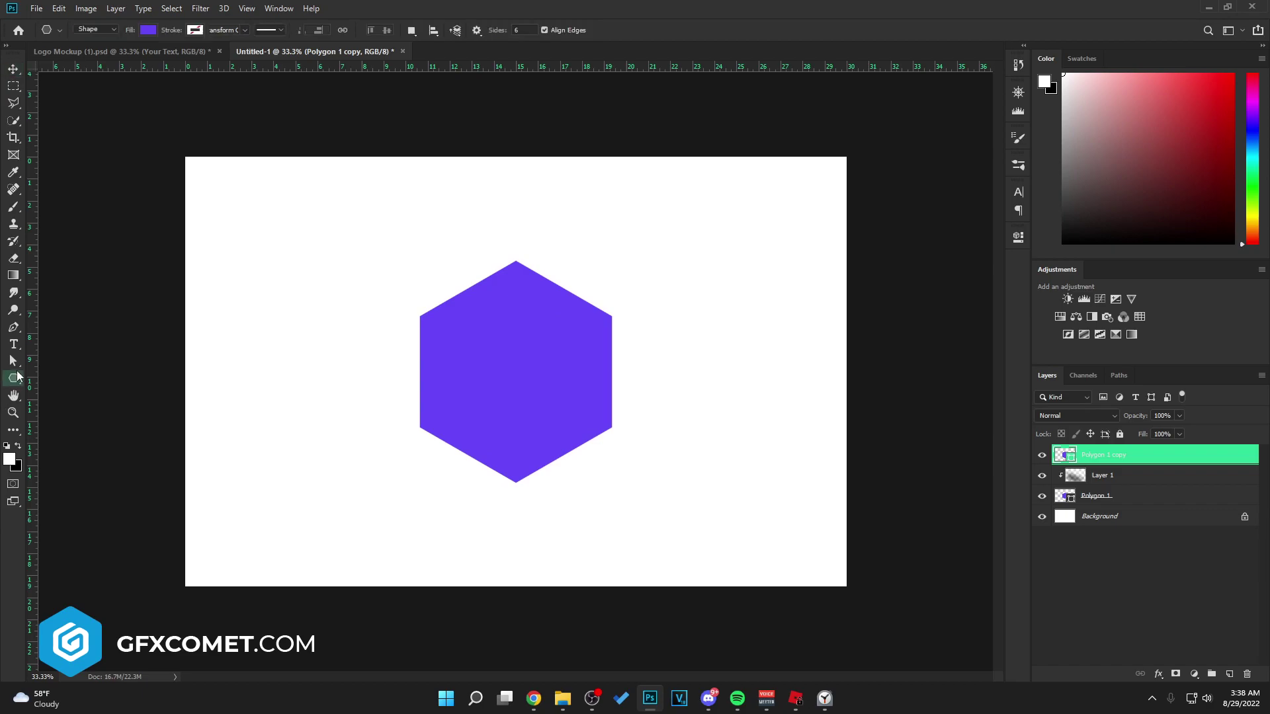
pyautogui.click(147, 30)
pyautogui.click(92, 55)
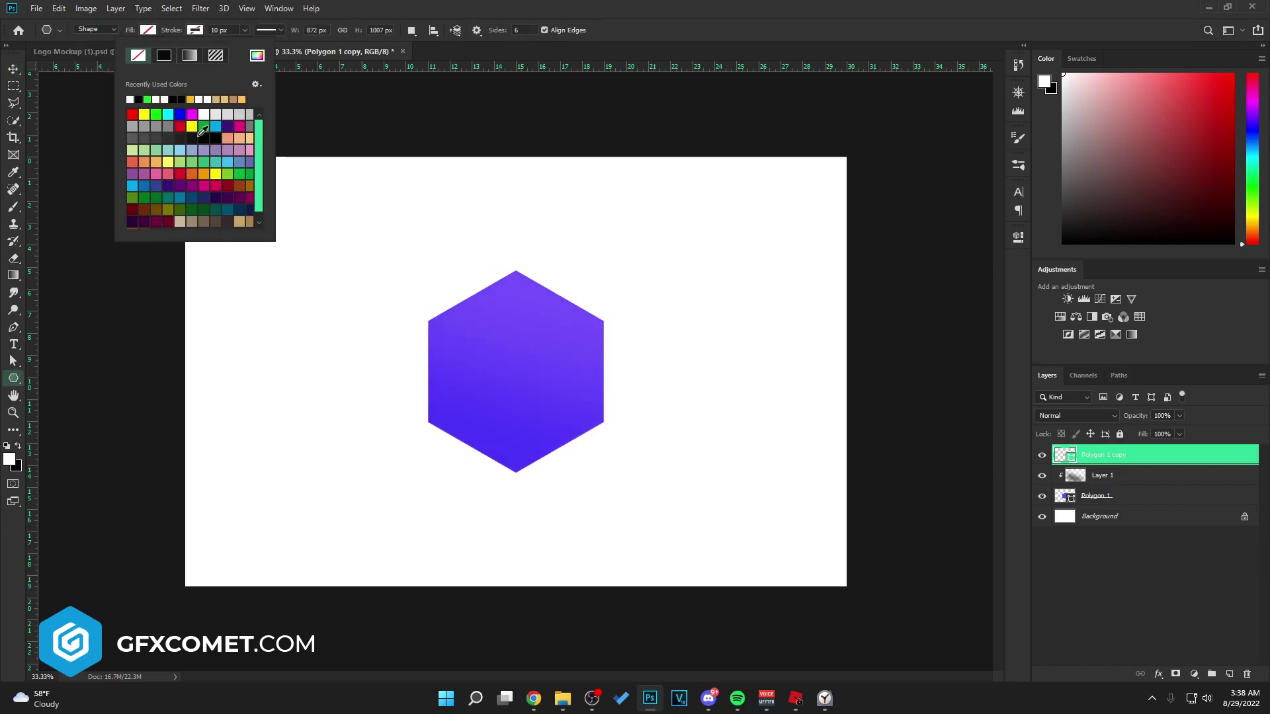
pyautogui.click(183, 114)
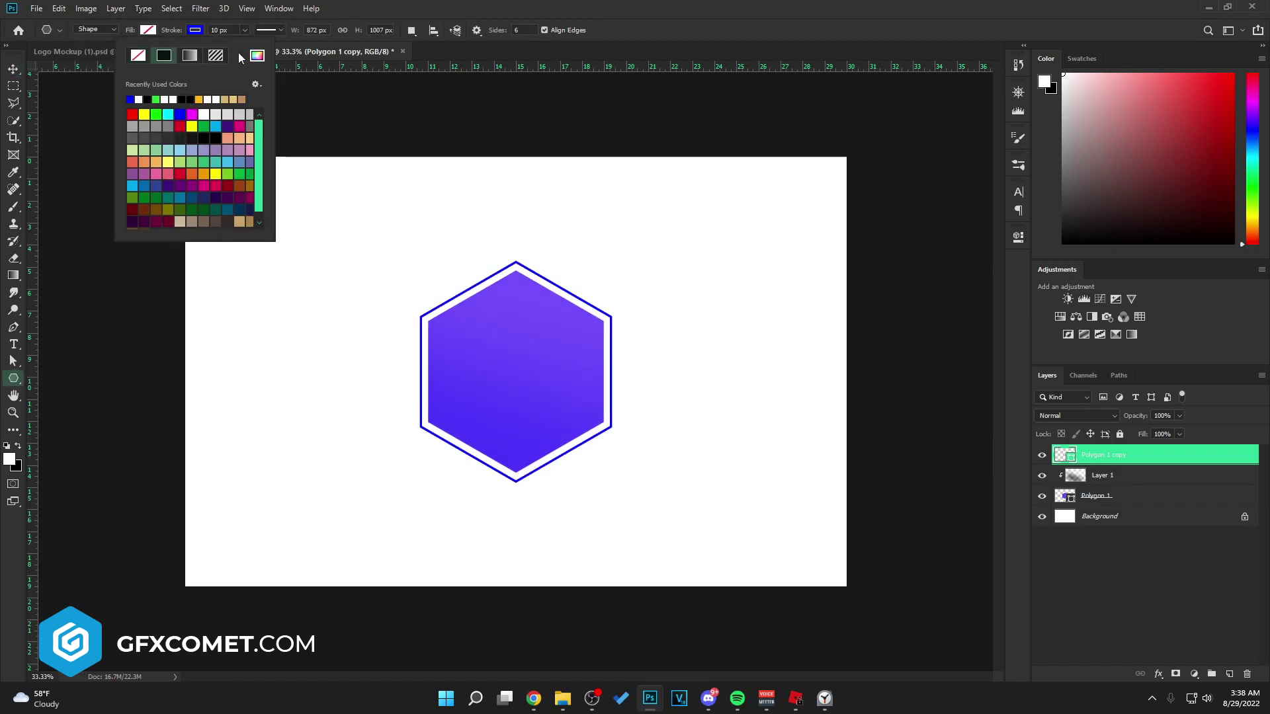
pyautogui.click(257, 55)
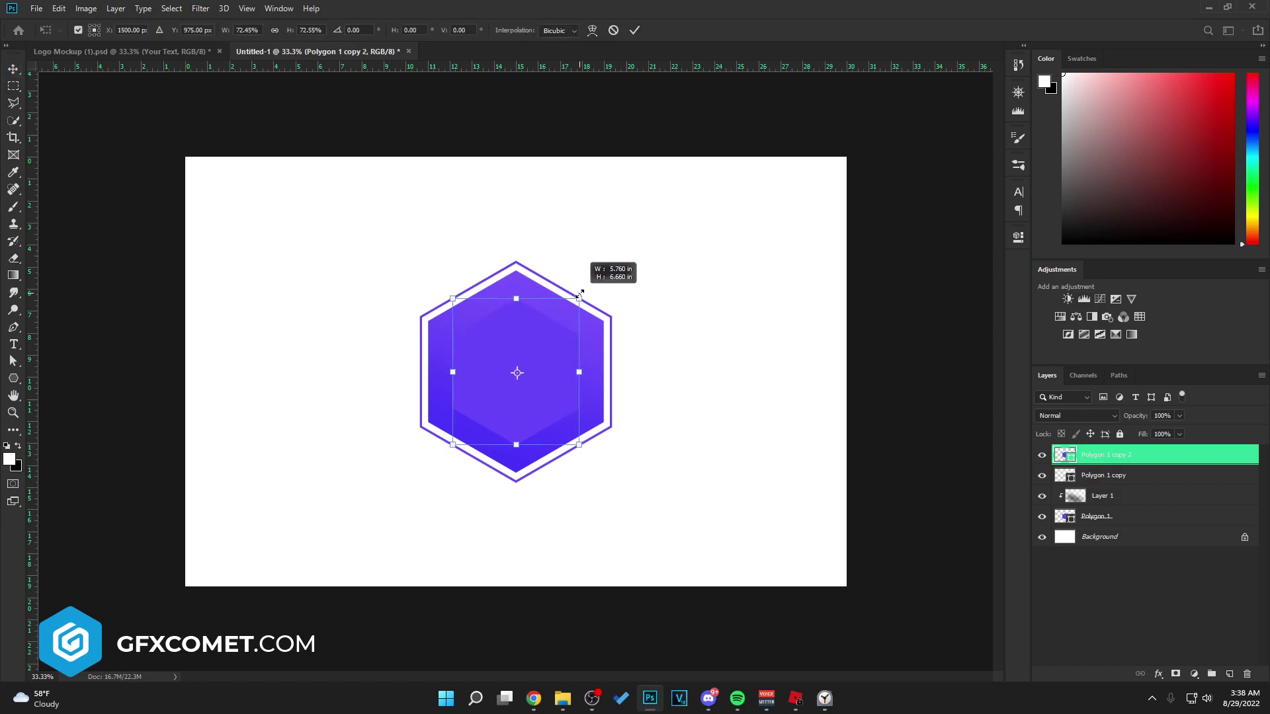
pyautogui.press('Return')
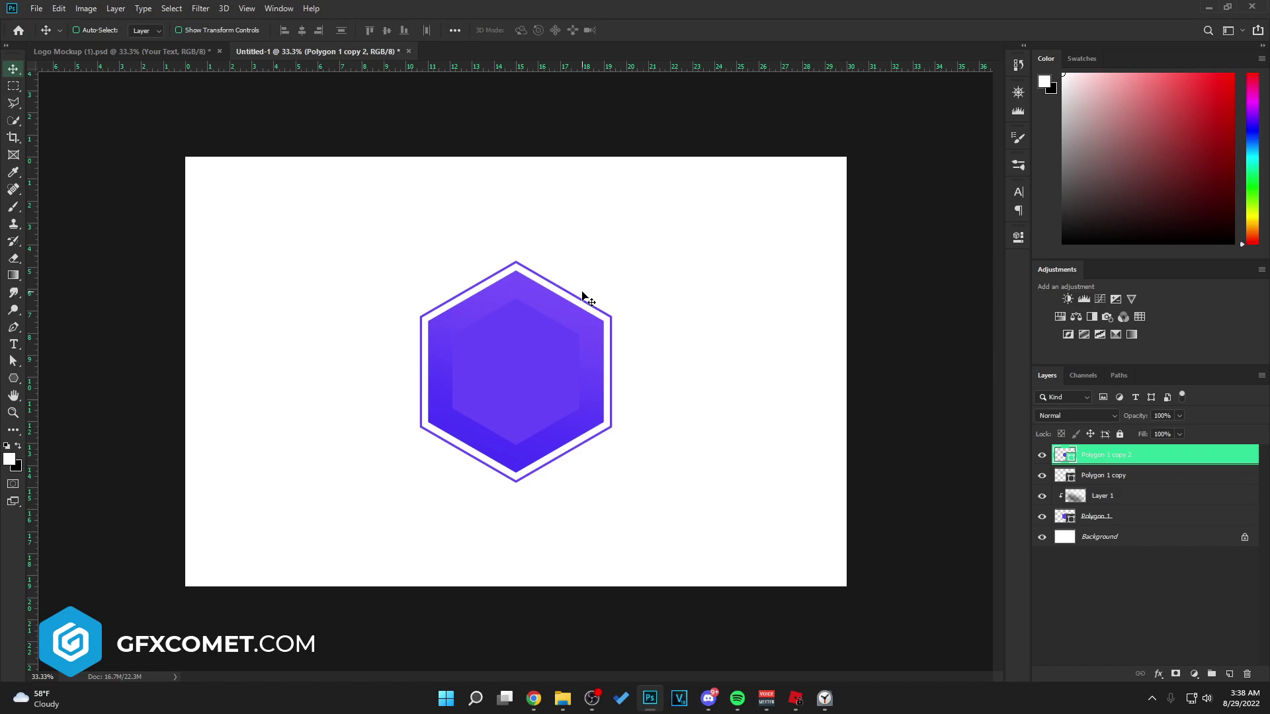
pyautogui.click(1229, 673)
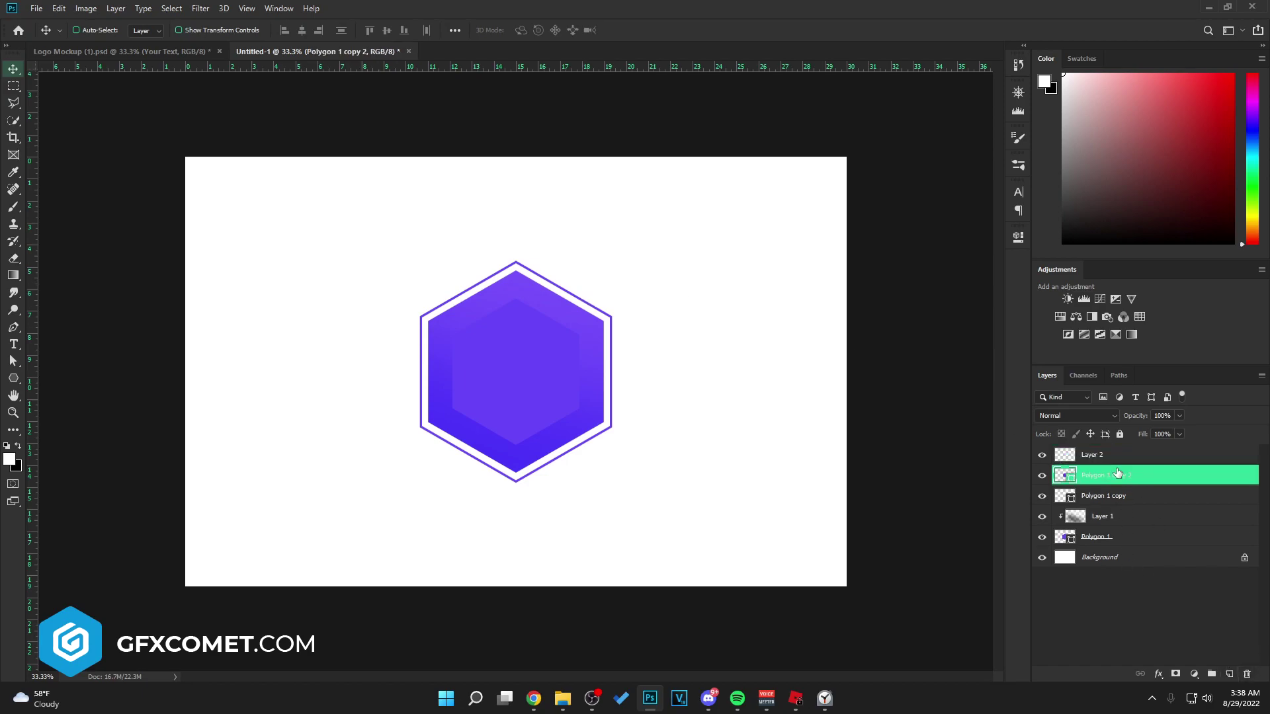
# Step: Clip the new layer to the inner hexagon, paint dark shading on its top, and lower its opacity
pyautogui.hotkey('ctrl', 'alt', 'g')
pyautogui.press('b')
pyautogui.press('x')
pyautogui.press('[')
pyautogui.press('[')
pyautogui.press('[')
pyautogui.press('[')
pyautogui.moveTo(379, 308); pyautogui.dragTo(577, 287)
pyautogui.press('v')
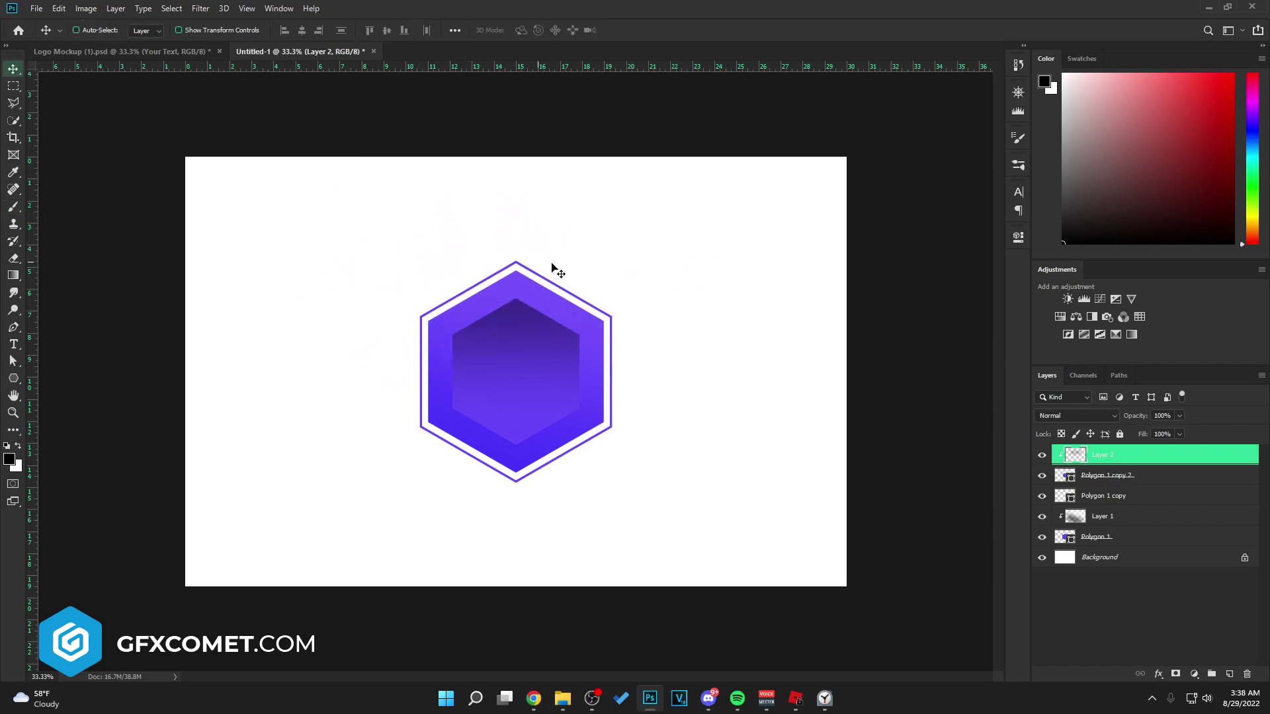
pyautogui.scroll(-13, 1096, 417)
pyautogui.moveTo(1135, 415); pyautogui.dragTo(1125, 419)
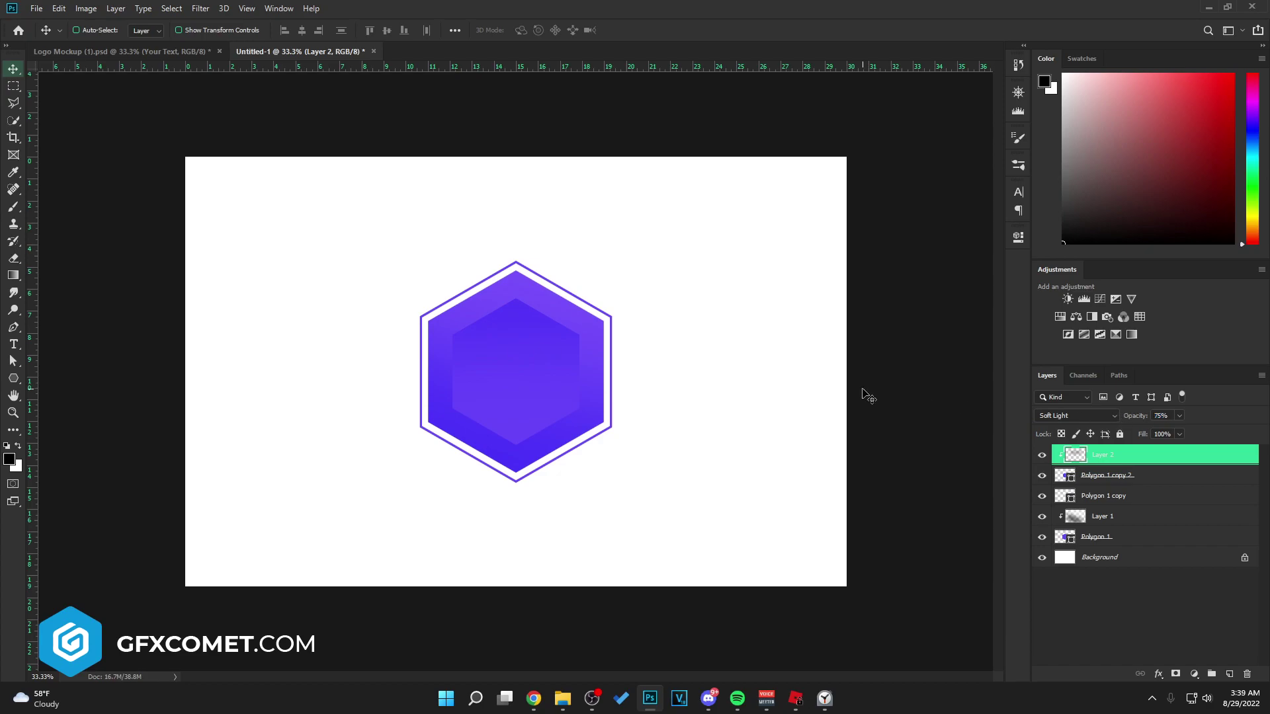
# Step: Duplicate the inner hexagon and add a clipped white light layer in Overlay at 72% opacity
pyautogui.hotkey('ctrl', 'j')
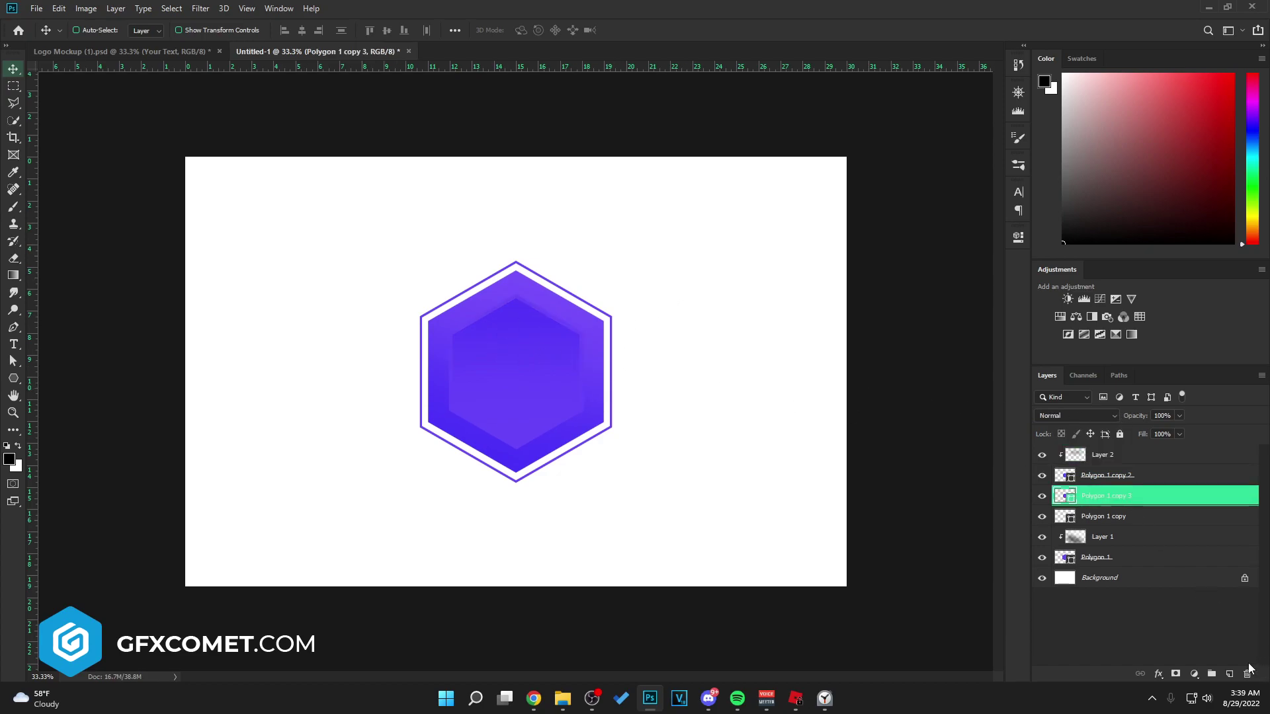
pyautogui.click(1229, 673)
pyautogui.keyDown('alt'); pyautogui.click(1114, 506); pyautogui.keyUp('alt')
pyautogui.press('b')
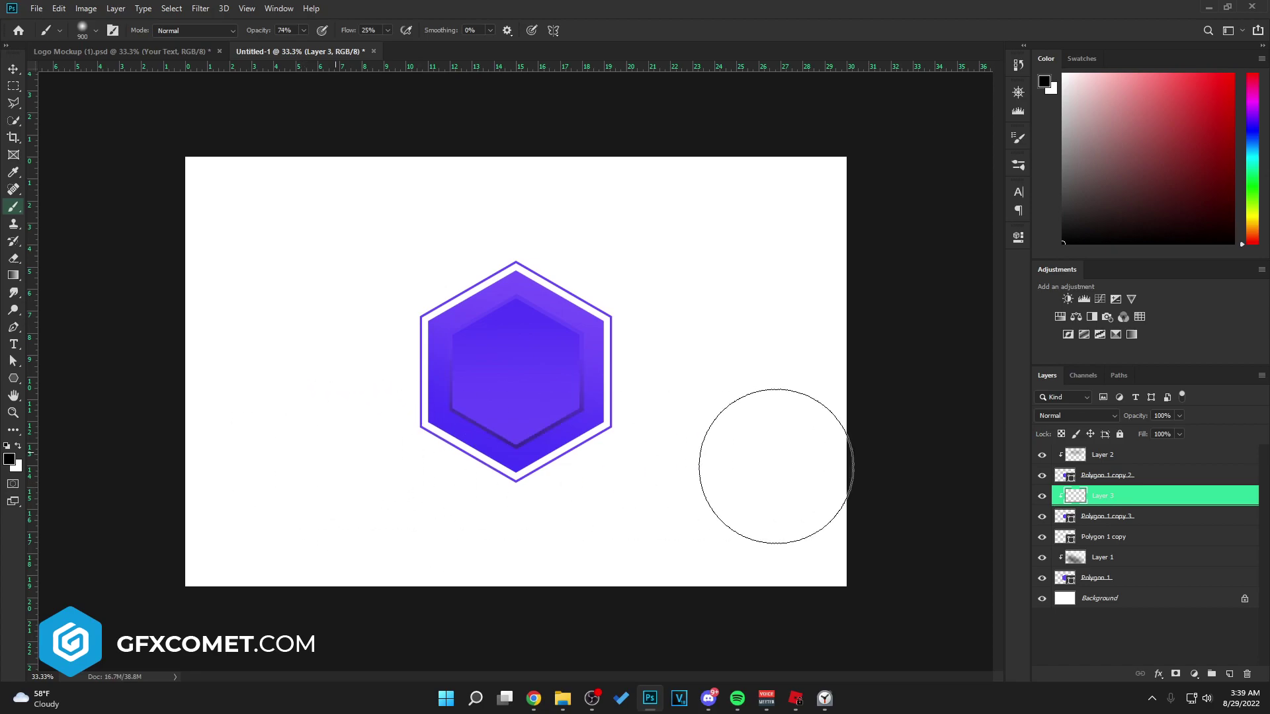
pyautogui.press('x')
pyautogui.press('v')
pyautogui.hotkey('shift', 'alt', 'o')
pyautogui.moveTo(1135, 415); pyautogui.dragTo(1085, 420)
# Step: Group all hexagon layers as Group 1, duplicate it, hide the original, and shift the copy left
pyautogui.click(1136, 460)
pyautogui.keyDown('shift'); pyautogui.click(1123, 584); pyautogui.keyUp('shift')
pyautogui.hotkey('ctrl', 'g')
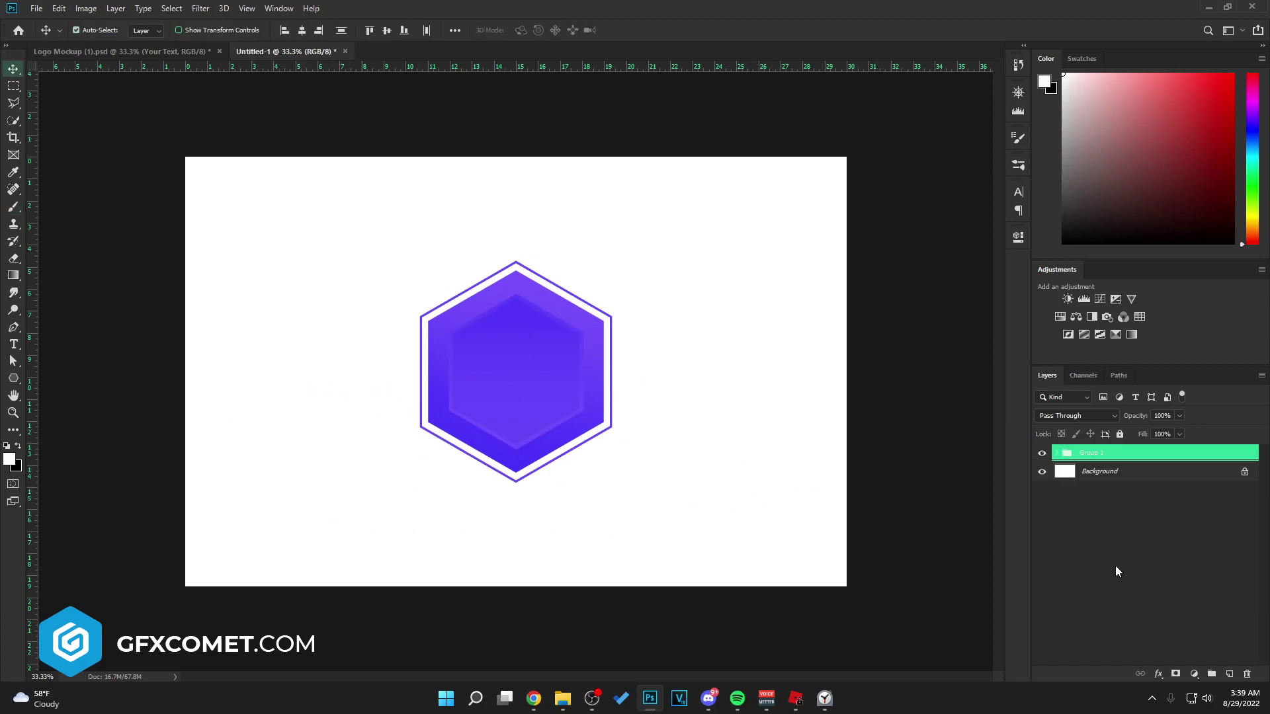
pyautogui.hotkey('ctrl', 'j')
pyautogui.click(1041, 468)
pyautogui.moveTo(524, 334); pyautogui.dragTo(465, 331)
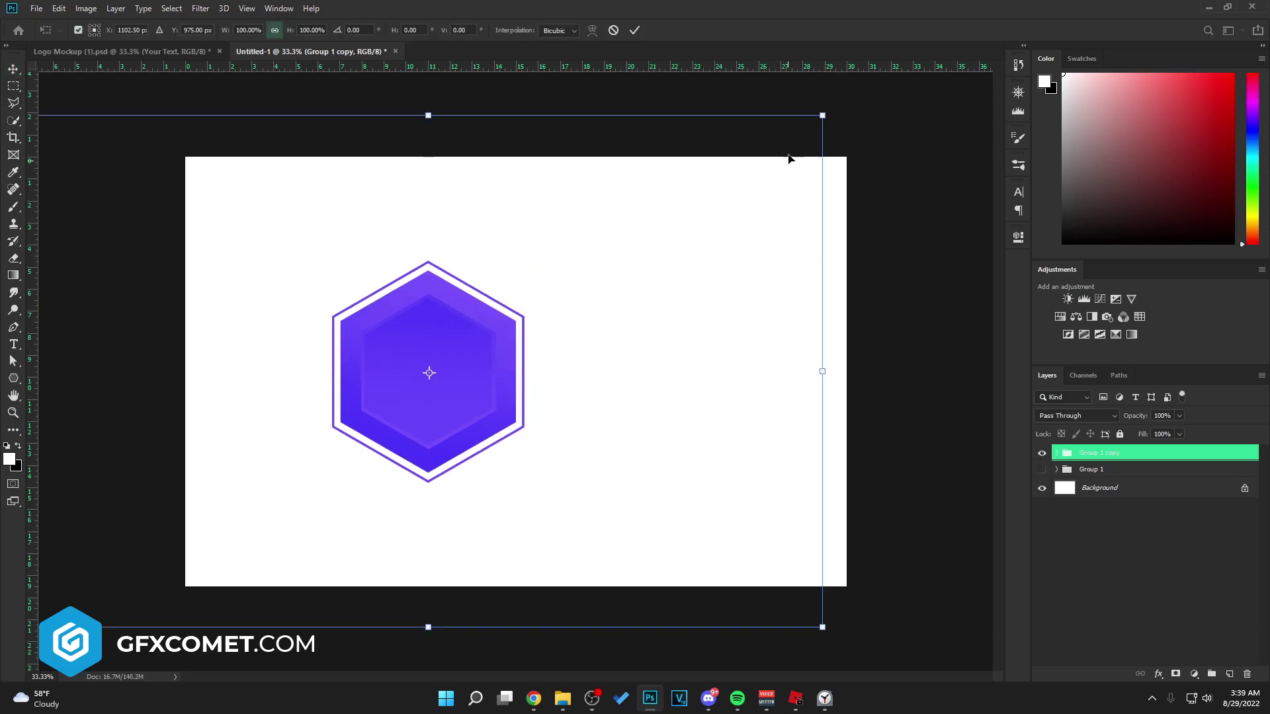
pyautogui.rightClick(1100, 454)
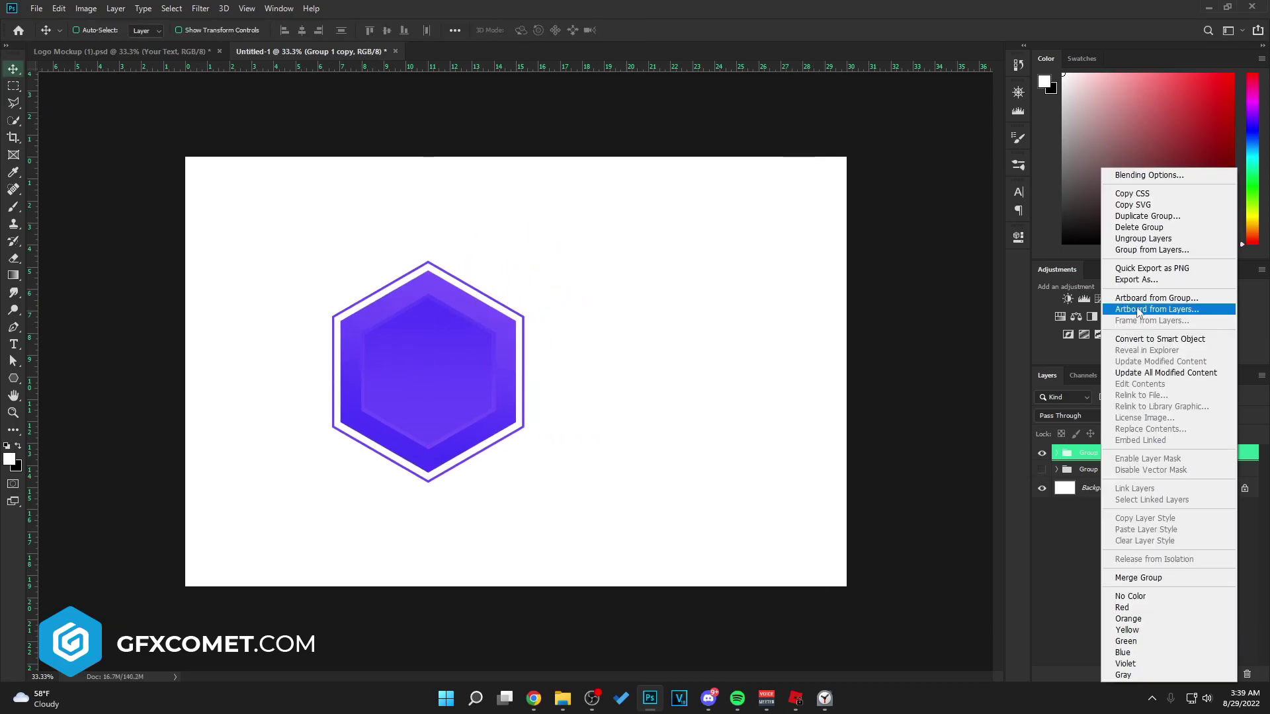
# Step: Convert Group 1 copy to a smart object, shrink it slightly, and nudge it left
pyautogui.click(1164, 339)
pyautogui.hotkey('ctrl', 't')
pyautogui.moveTo(823, 115); pyautogui.dragTo(804, 136)
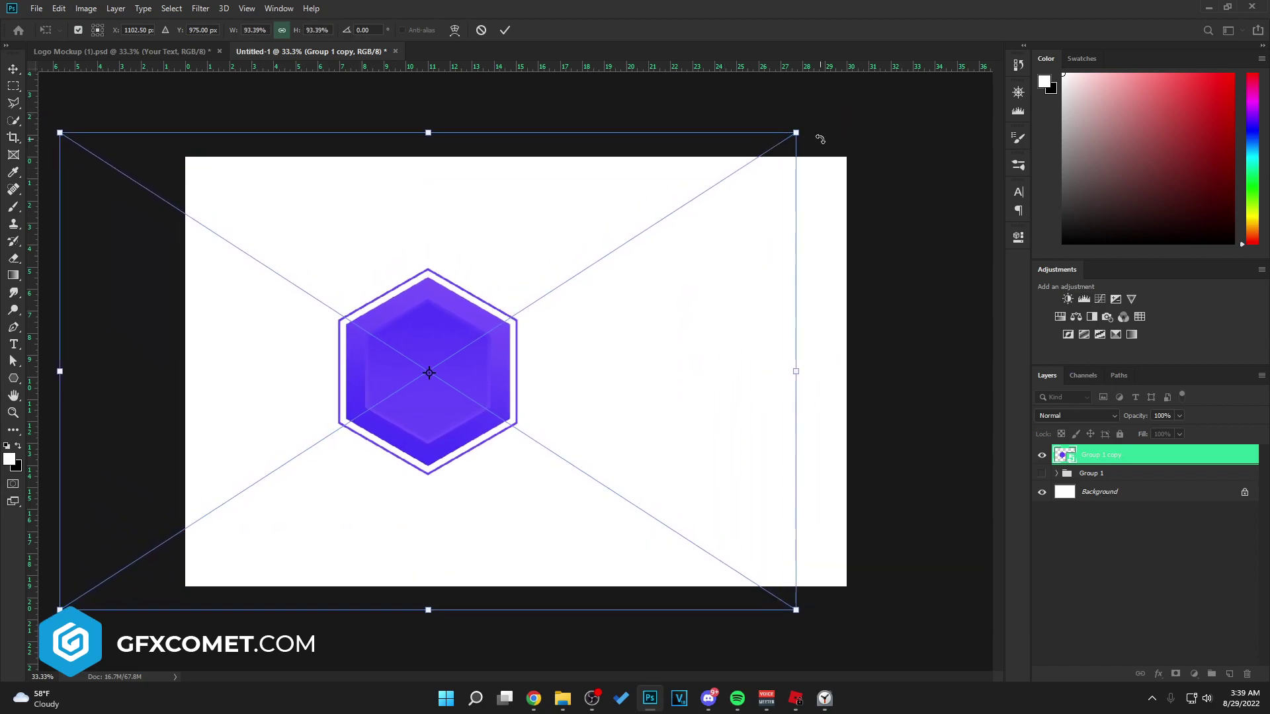
pyautogui.press('Return')
pyautogui.moveTo(533, 354); pyautogui.dragTo(499, 354)
# Step: Type GFXCOMET in the hexagon's sampled purple and place it beside the hexagon
pyautogui.press('t')
pyautogui.click(810, 385)
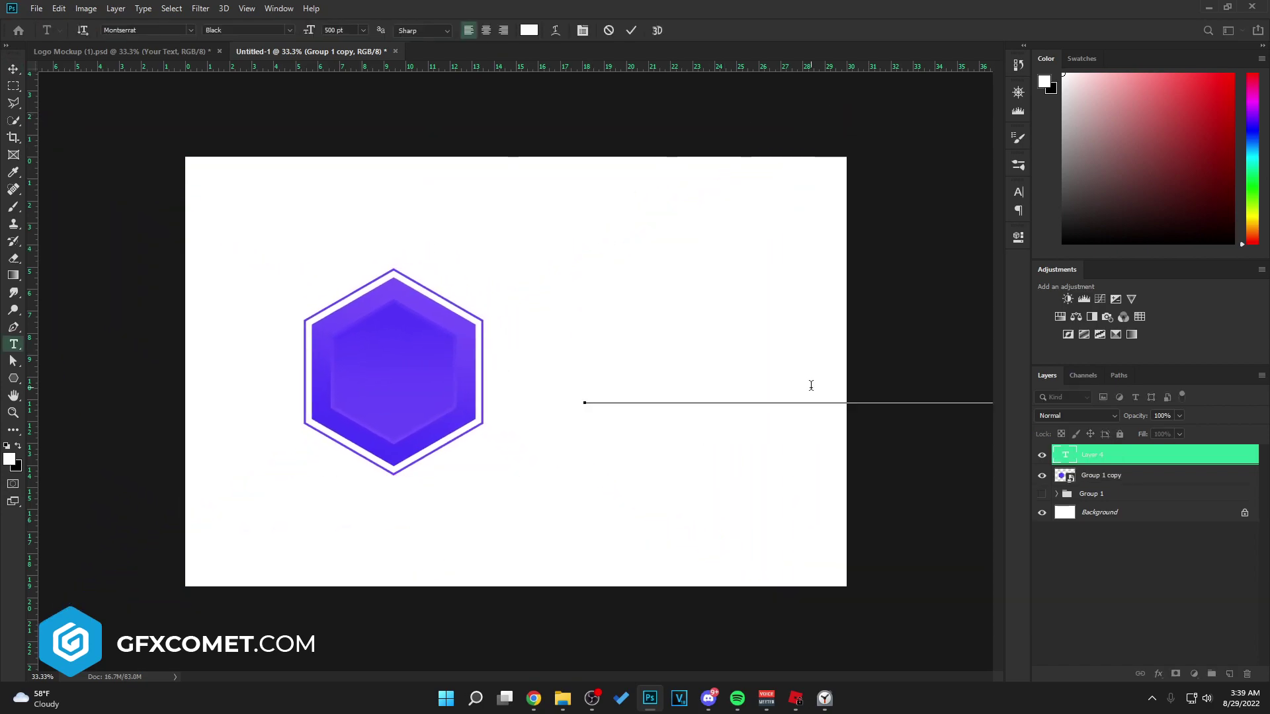
pyautogui.click(529, 29)
pyautogui.click(413, 350)
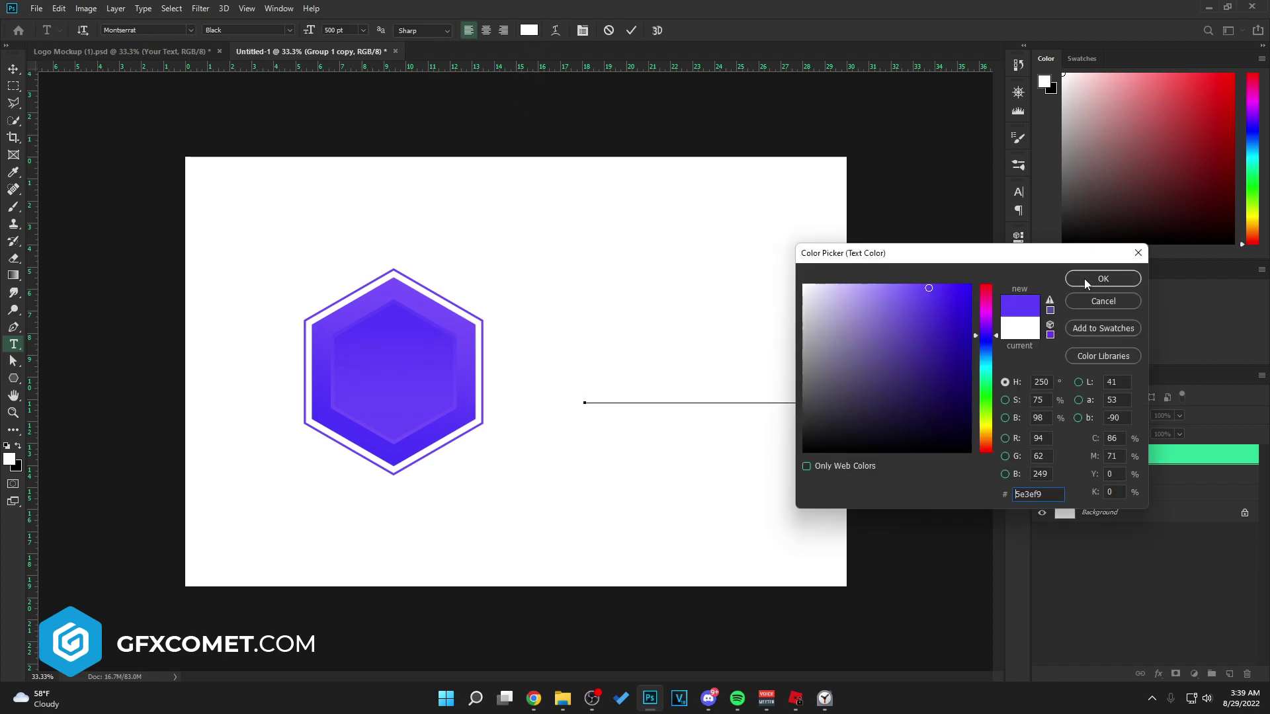
pyautogui.click(1100, 279)
pyautogui.click(1082, 447)
pyautogui.moveTo(907, 378); pyautogui.dragTo(780, 397)
# Step: Scale the GFXCOMET text, then shrink a new hexagon copy to about 70% beside it
pyautogui.hotkey('ctrl', 't')
pyautogui.moveTo(481, 300); pyautogui.dragTo(732, 352)
pyautogui.press('Return')
pyautogui.click(1043, 500)
pyautogui.hotkey('ctrl', 't')
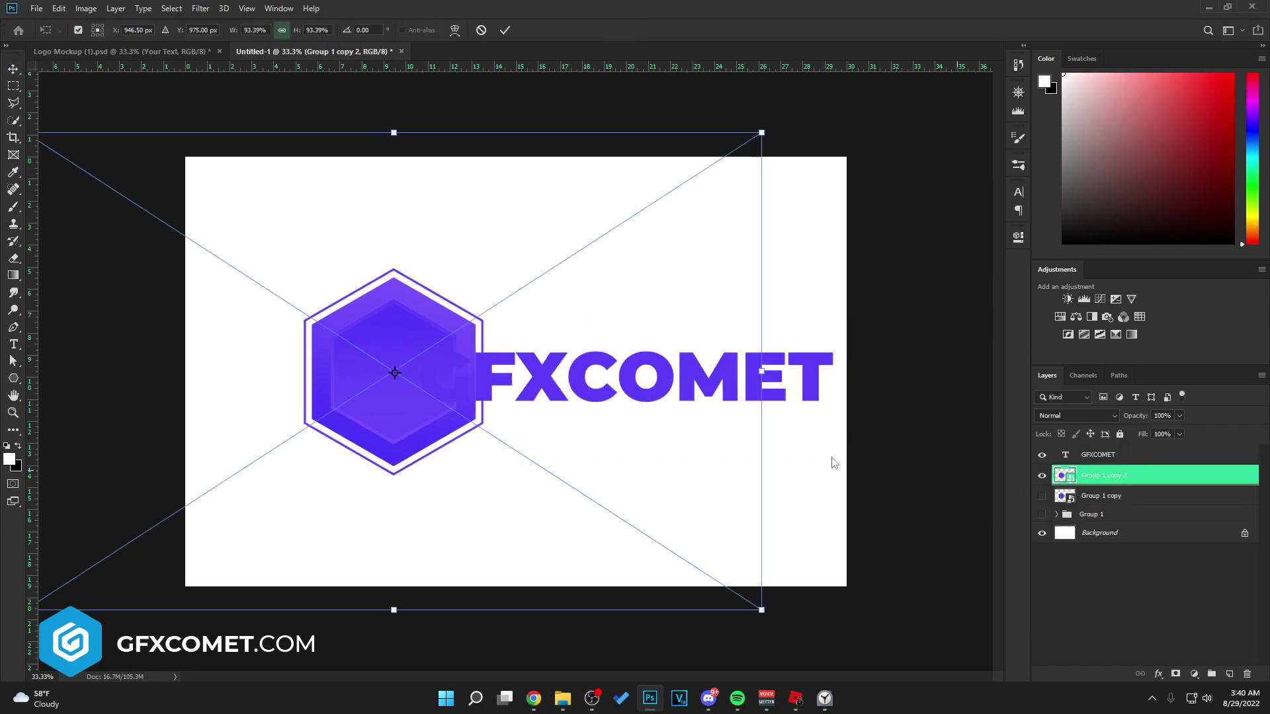
pyautogui.moveTo(760, 133); pyautogui.dragTo(628, 192)
pyautogui.press('Return')
pyautogui.moveTo(708, 345); pyautogui.dragTo(592, 399)
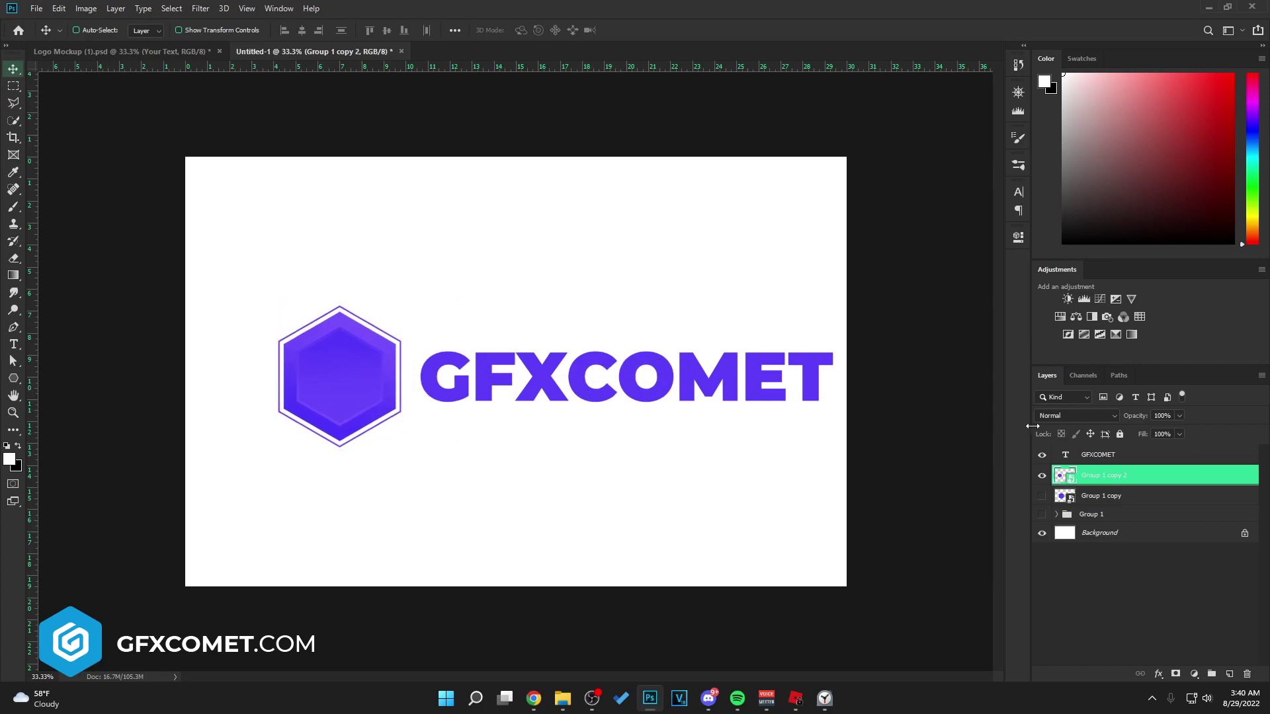
# Step: Move the hexagon and text together and group them as Group 2
pyautogui.keyDown('ctrl'); pyautogui.click(1098, 455); pyautogui.keyUp('ctrl')
pyautogui.moveTo(793, 398); pyautogui.dragTo(765, 390)
pyautogui.hotkey('ctrl', 'g')
pyautogui.click(176, 54)
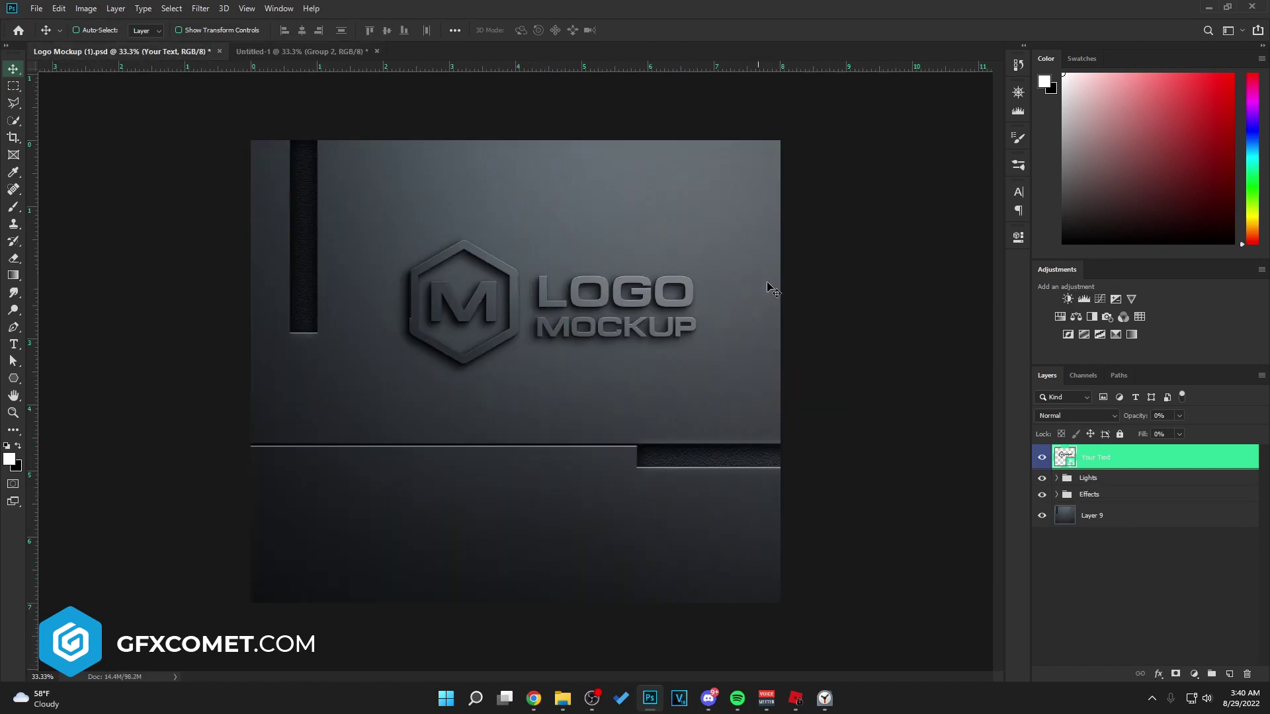
# Step: Open the Your Text placeholder smart object, Vector Smart Object11.psb, and hide its guides
pyautogui.doubleClick(1065, 456)
pyautogui.hotkey('ctrl', ';')
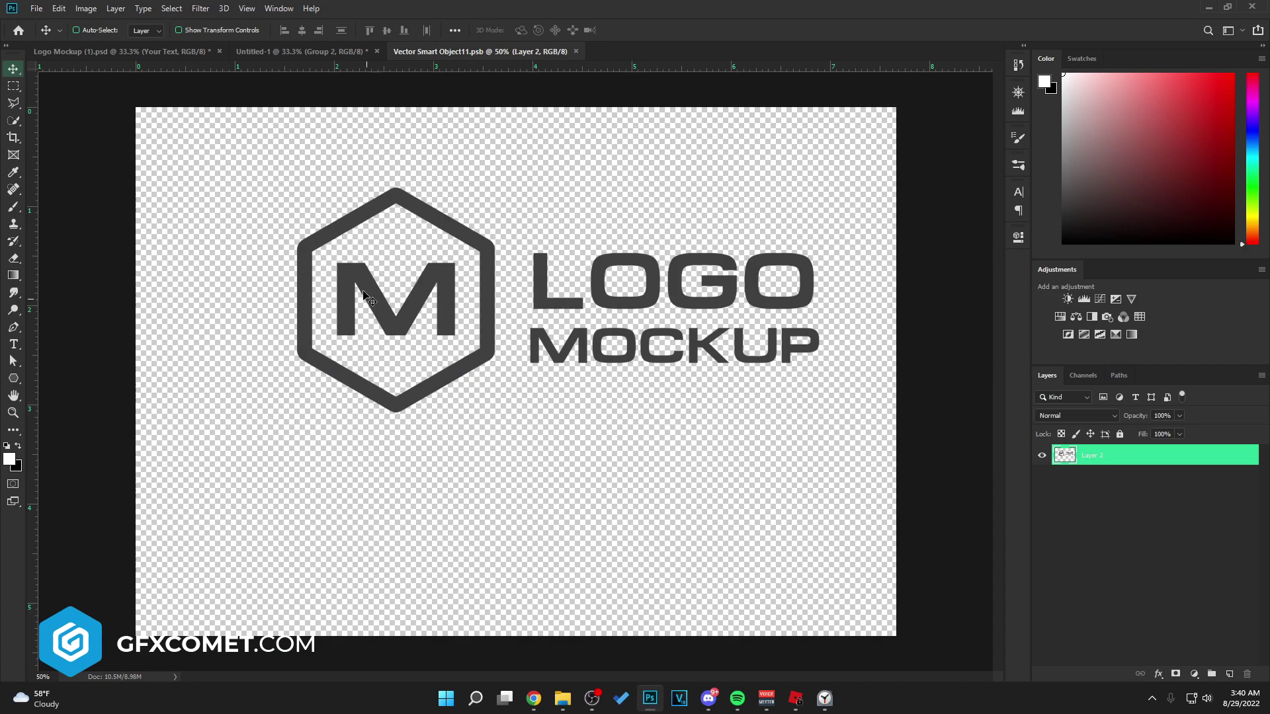
pyautogui.click(310, 52)
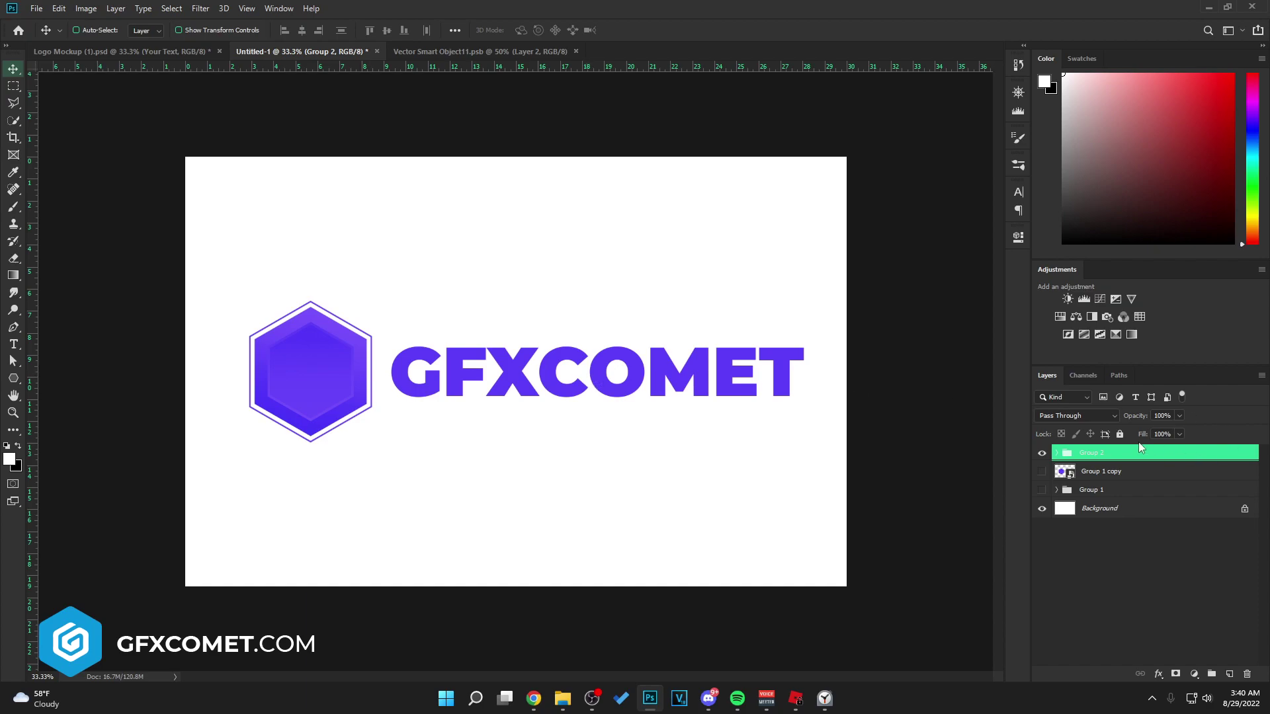
# Step: Merge a duplicate of Group 2 and drop it into the .psb, scaled to about 73% over the placeholder
pyautogui.hotkey('ctrl', 'j')
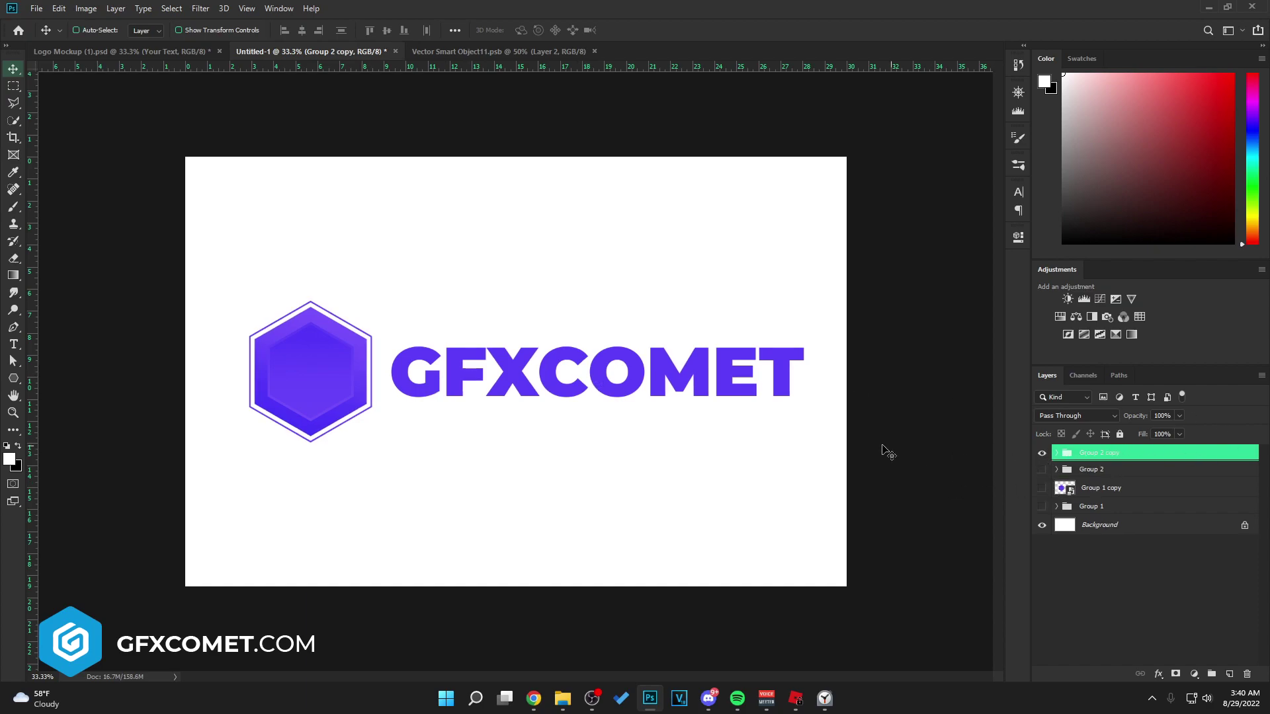
pyautogui.hotkey('ctrl', 'e')
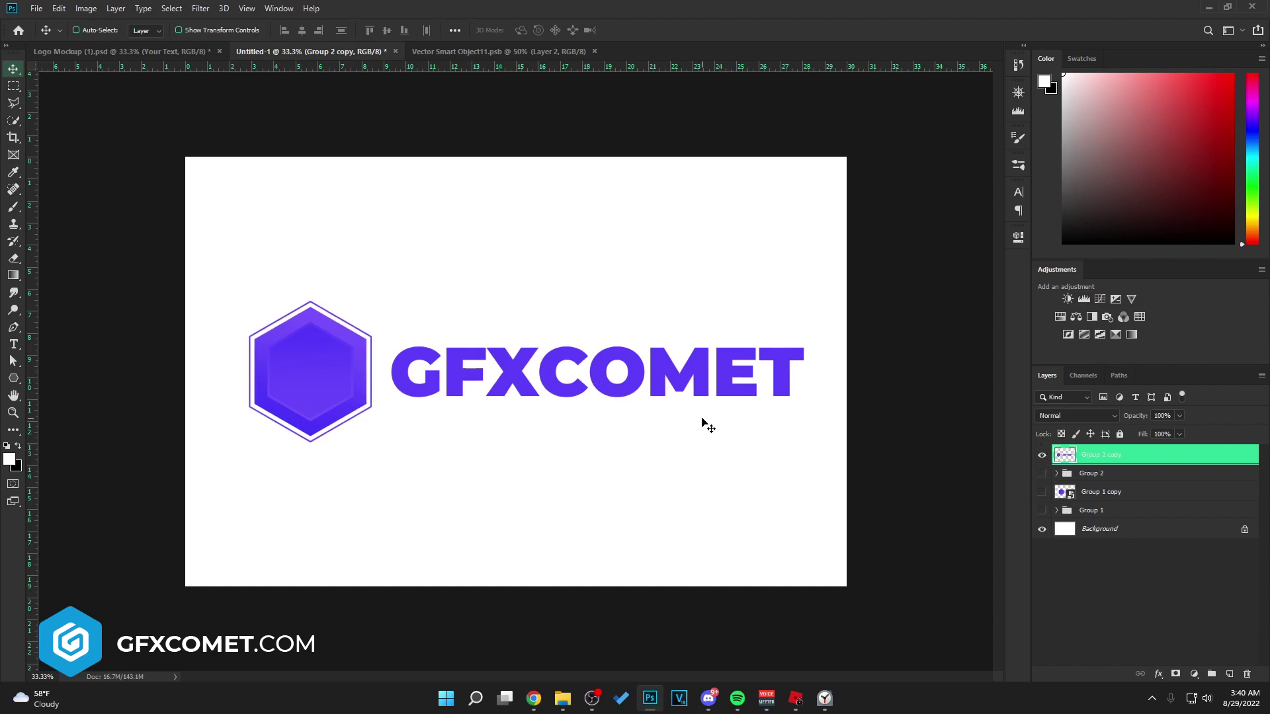
pyautogui.moveTo(660, 382); pyautogui.dragTo(629, 275)
pyautogui.hotkey('ctrl', 't')
pyautogui.moveTo(950, 233); pyautogui.dragTo(840, 262)
pyautogui.moveTo(742, 331); pyautogui.dragTo(766, 291)
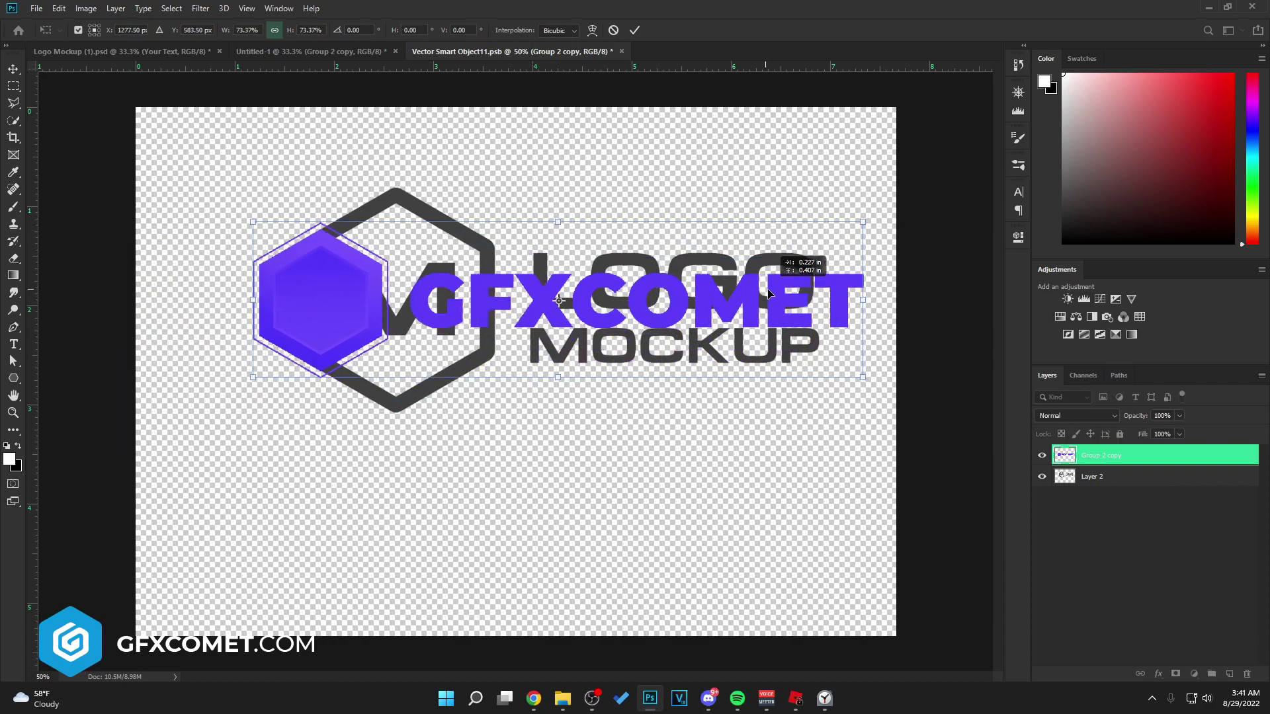
pyautogui.press('Return')
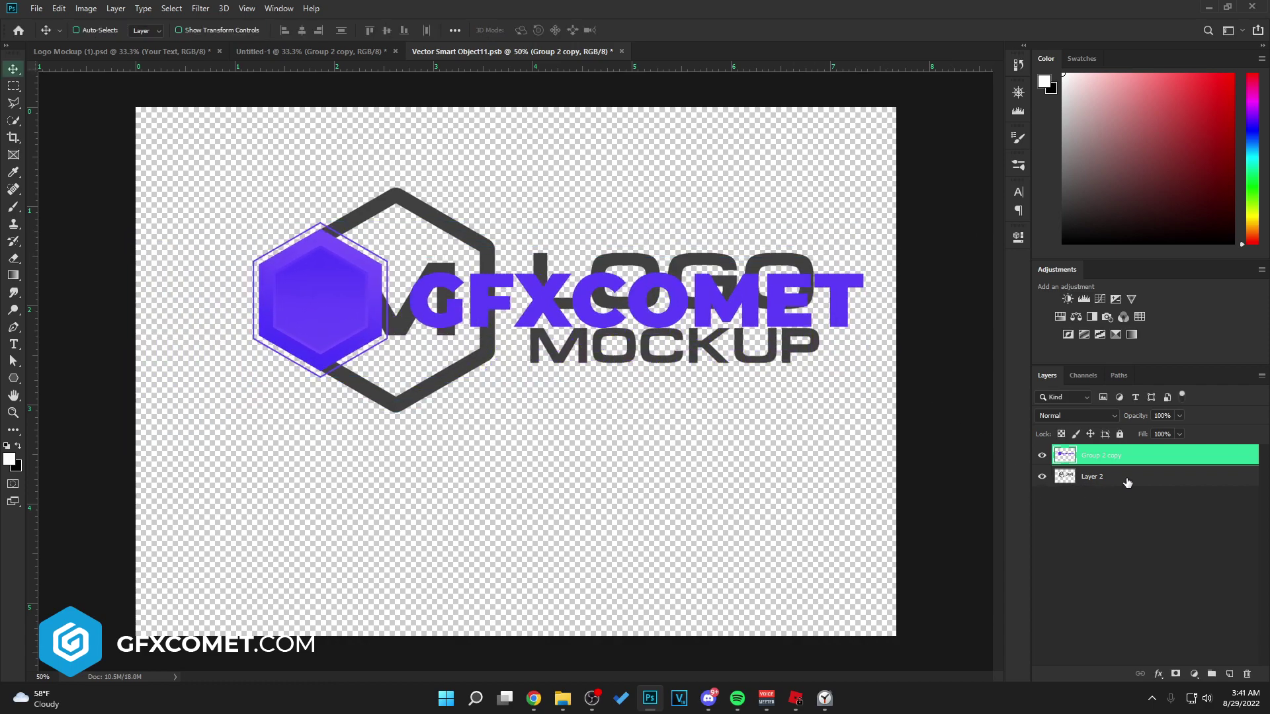
# Step: Delete the grey placeholder artwork, then close and save the smart object
pyautogui.click(1128, 480)
pyautogui.press('Delete')
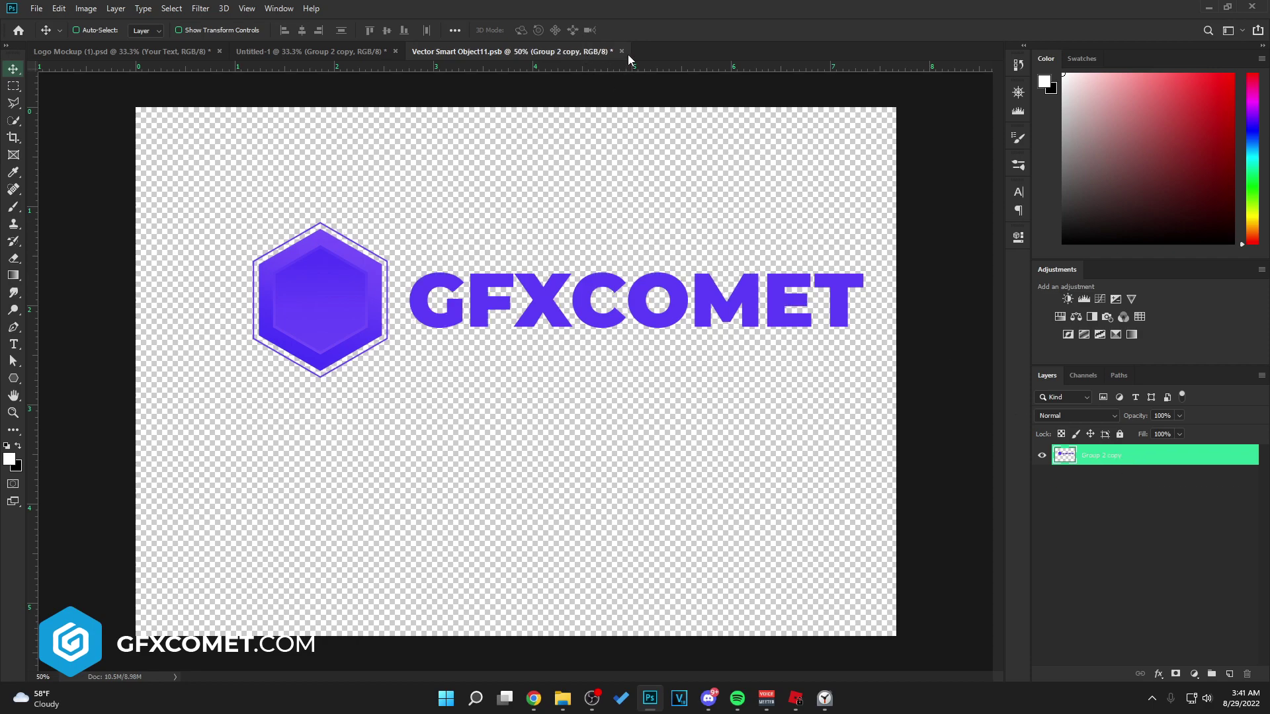
pyautogui.click(620, 50)
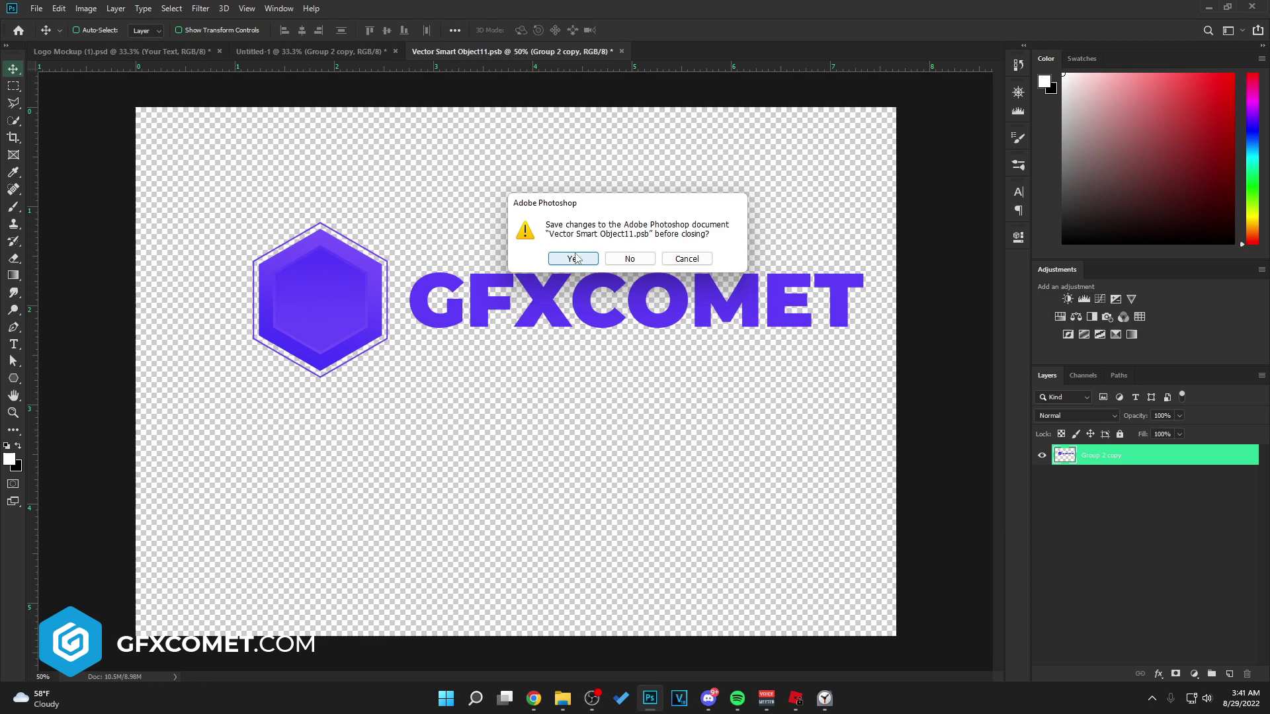
pyautogui.click(573, 258)
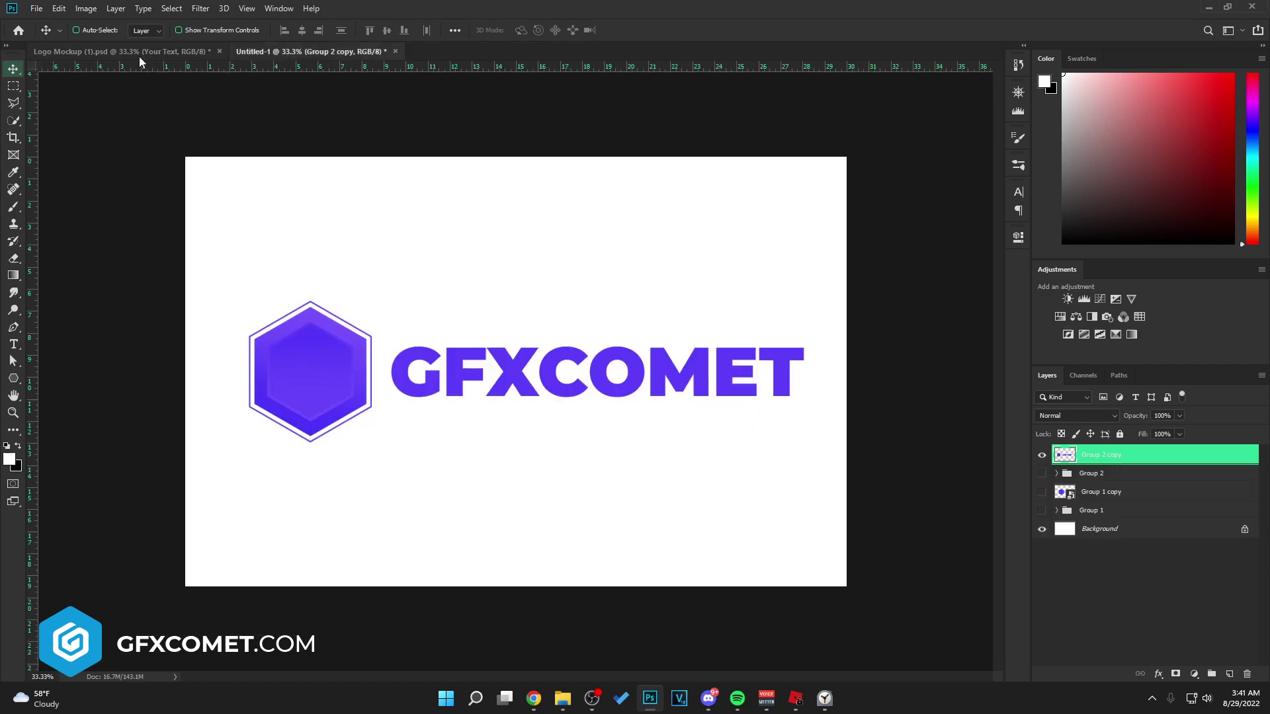
pyautogui.click(138, 57)
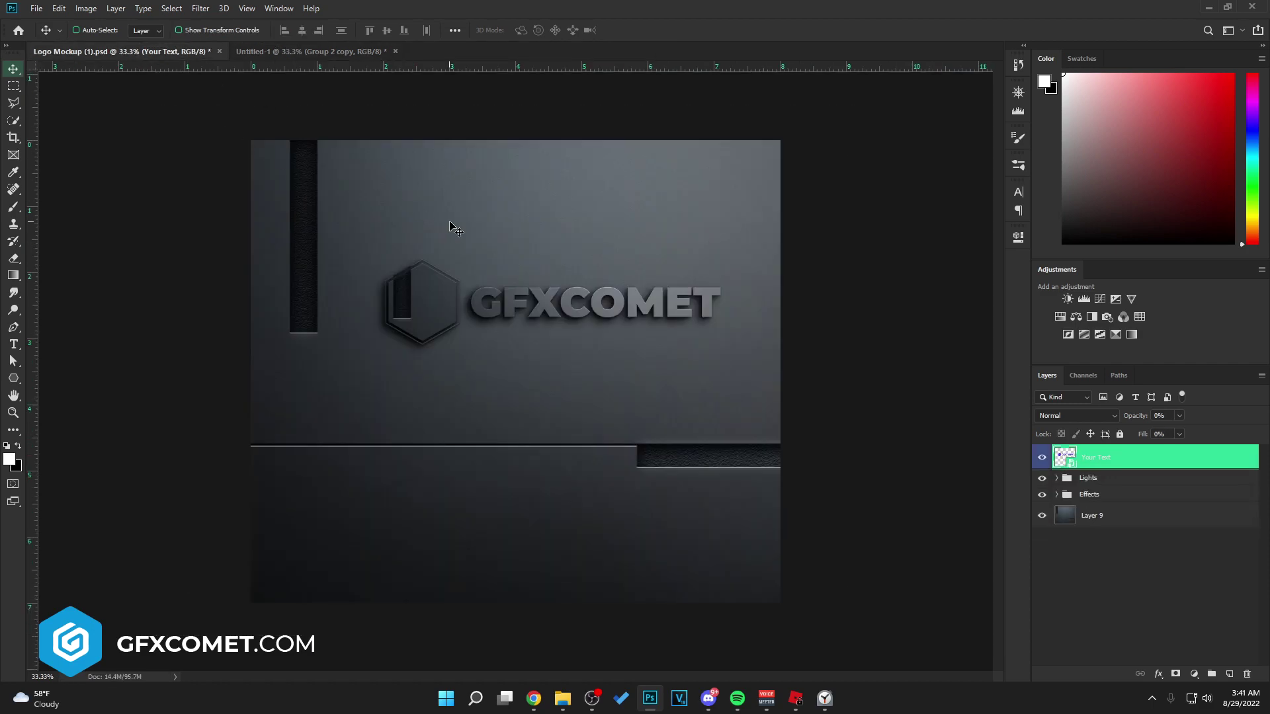
# Step: Zoom in and enlarge Layer 10 in the Effects group to about 113%
pyautogui.press('ctrl')
pyautogui.hotkey('ctrl', '+')
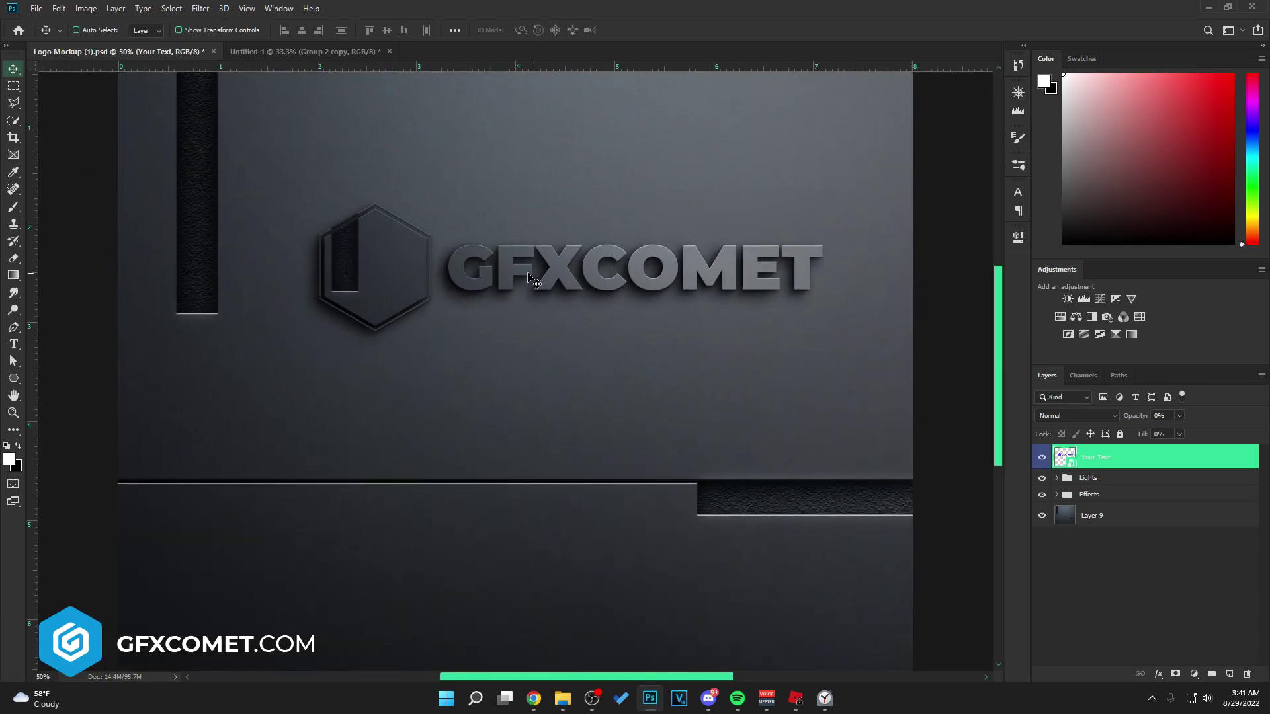
pyautogui.scroll(2, 661, 281)
pyautogui.moveTo(661, 281); pyautogui.dragTo(672, 445)
pyautogui.moveTo(382, 417); pyautogui.dragTo(381, 416)
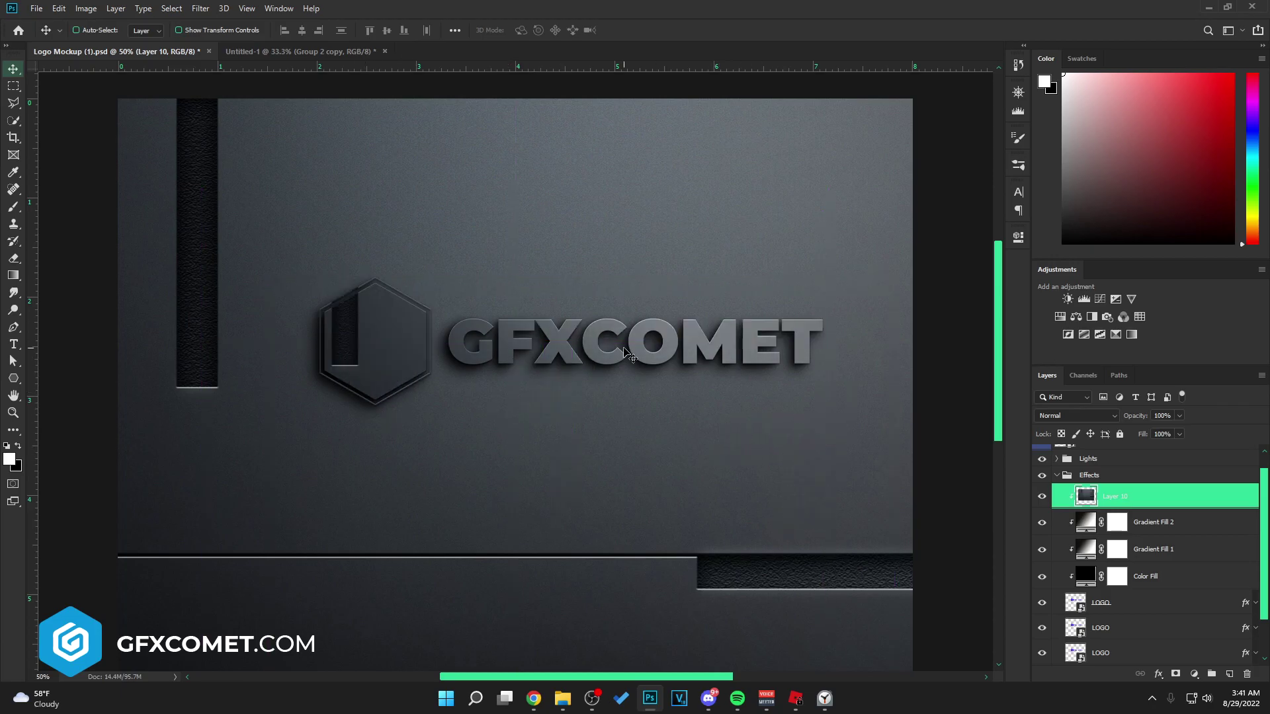
pyautogui.hotkey('ctrl', 't')
pyautogui.moveTo(827, 190)
pyautogui.mouseDown()
pyautogui.moveTo(882, 169)
pyautogui.moveTo(870, 198)
pyautogui.moveTo(820, 205)
pyautogui.mouseUp()
pyautogui.press('Return')
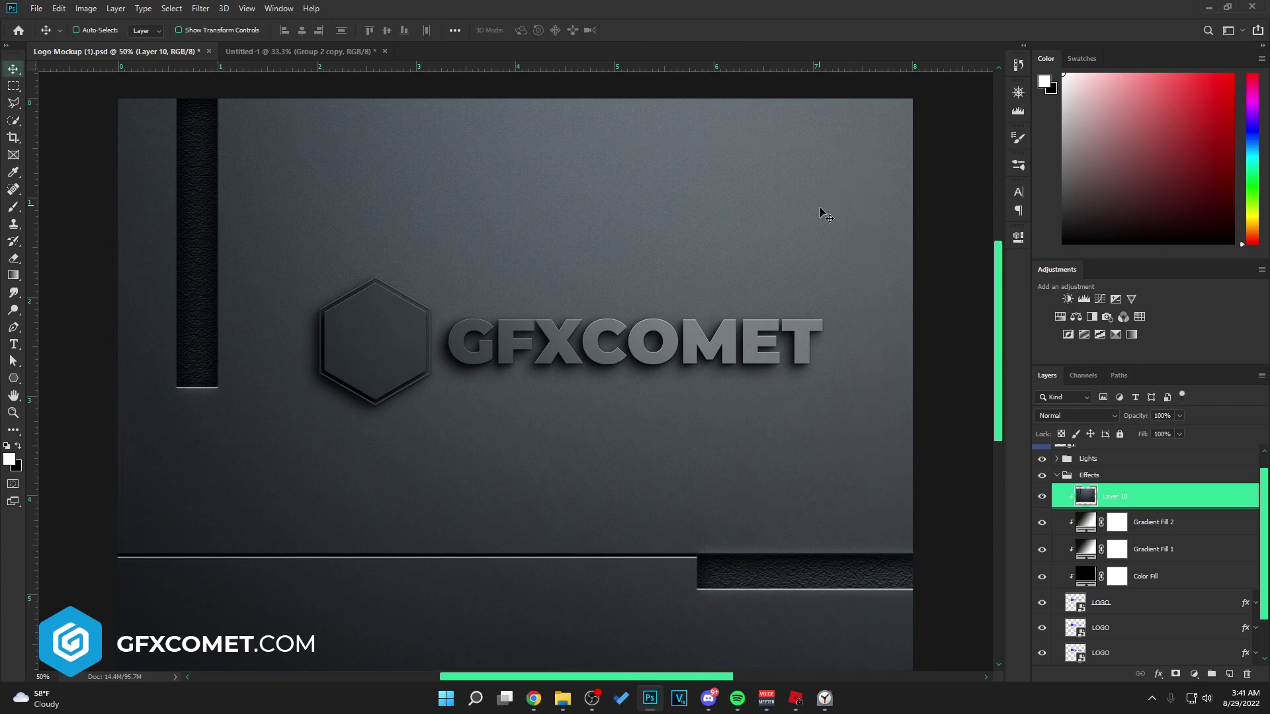
# Step: Collapse the Effects group and reopen the Your Text smart object to check the logo
pyautogui.click(1056, 475)
pyautogui.scroll(1, 837, 437)
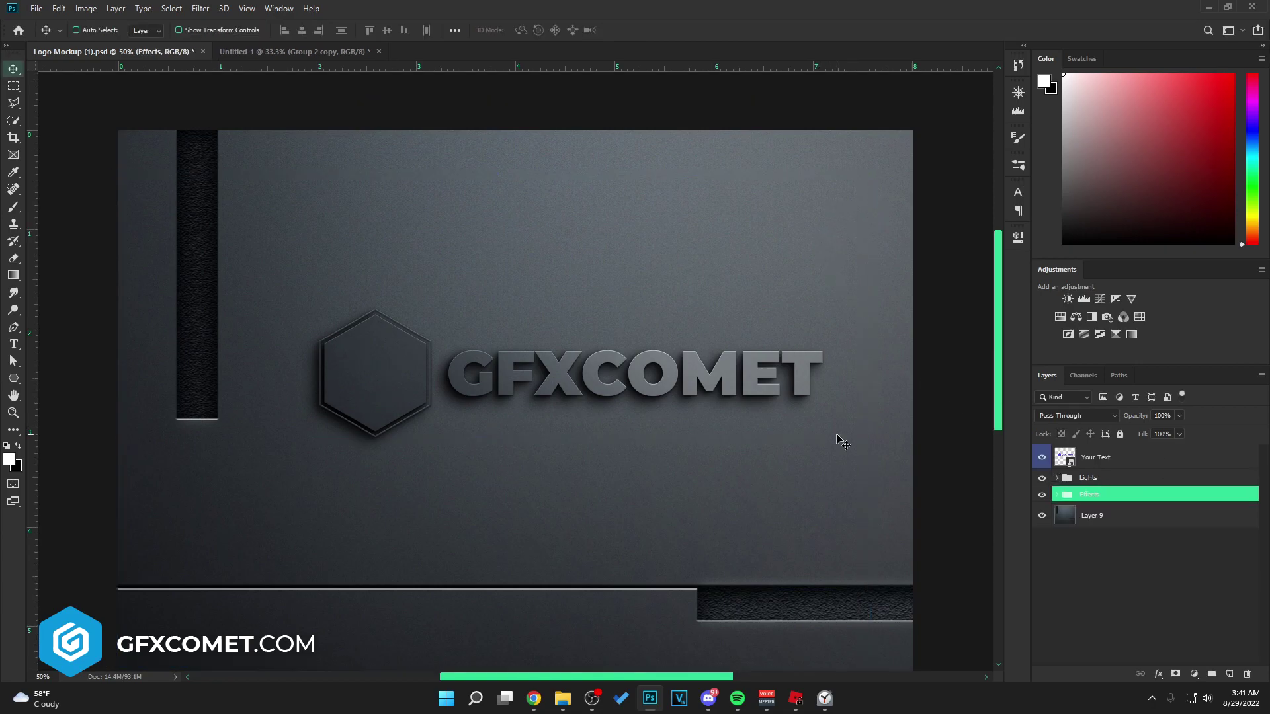
pyautogui.doubleClick(1065, 457)
pyautogui.hotkey('ctrl', 'Tab')
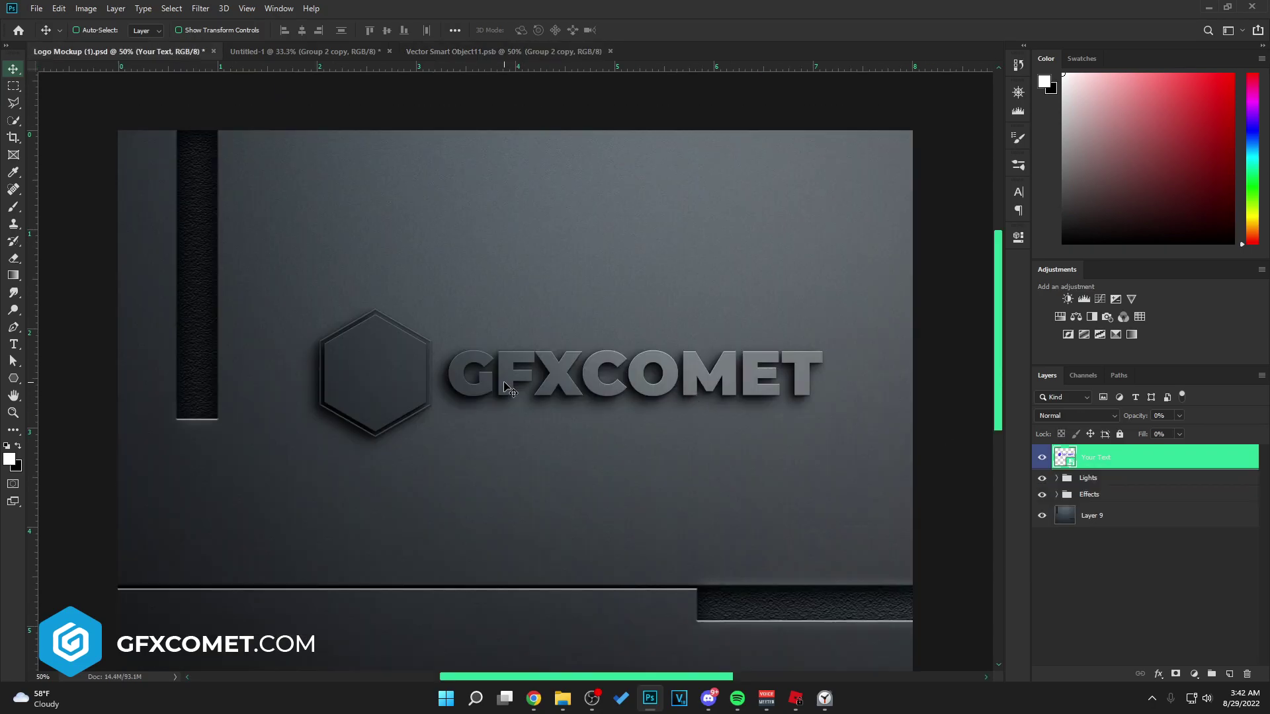